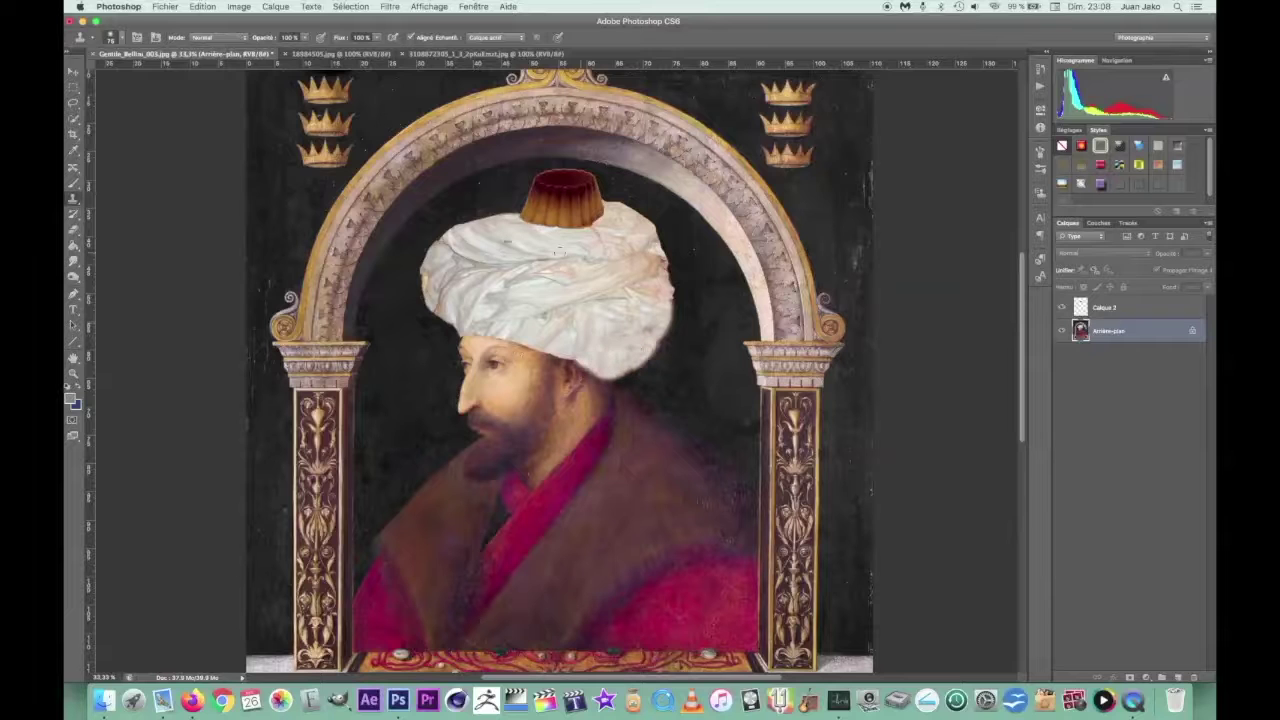
# Step: Recolour the hat on top of the turban bright red with Hue/Saturation and open the nose source image
pyautogui.press('super+u')
pyautogui.press('Return')
pyautogui.click(165, 6)
pyautogui.click(185, 40)
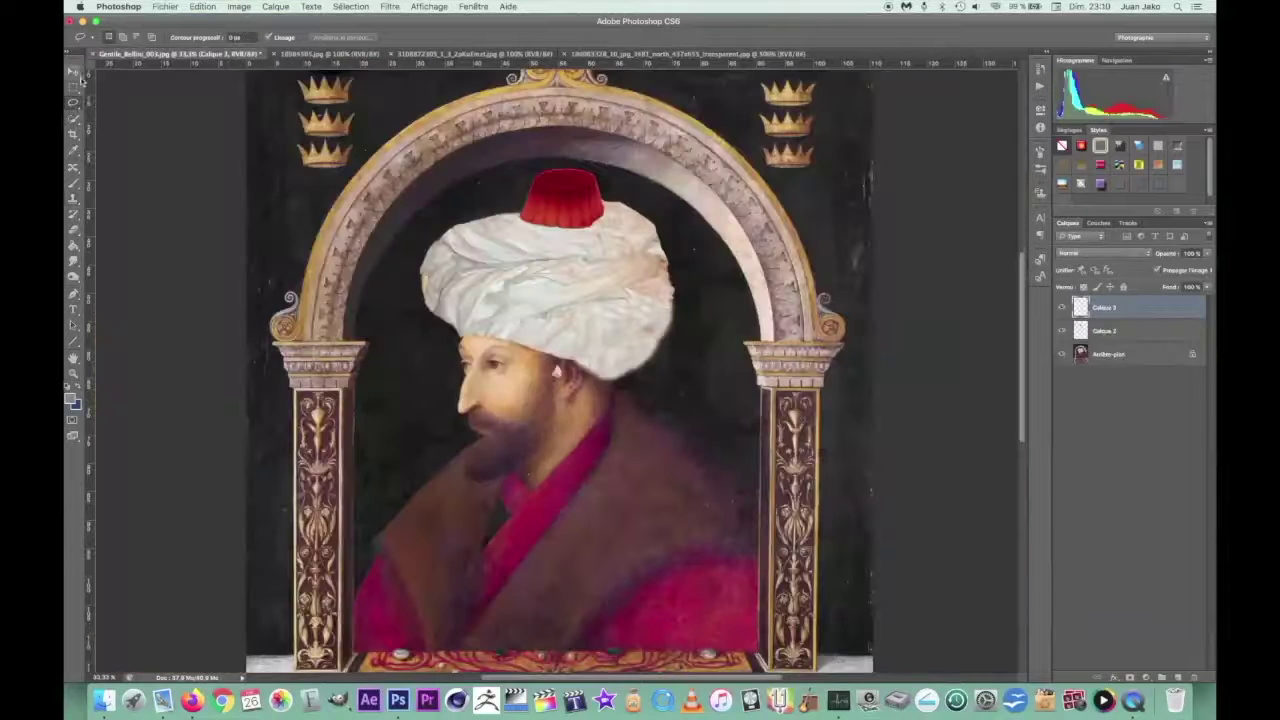
# Step: Bring in the dark beard cutout from its photo and fit it over the sultan's painted beard
pyautogui.click(165, 6)
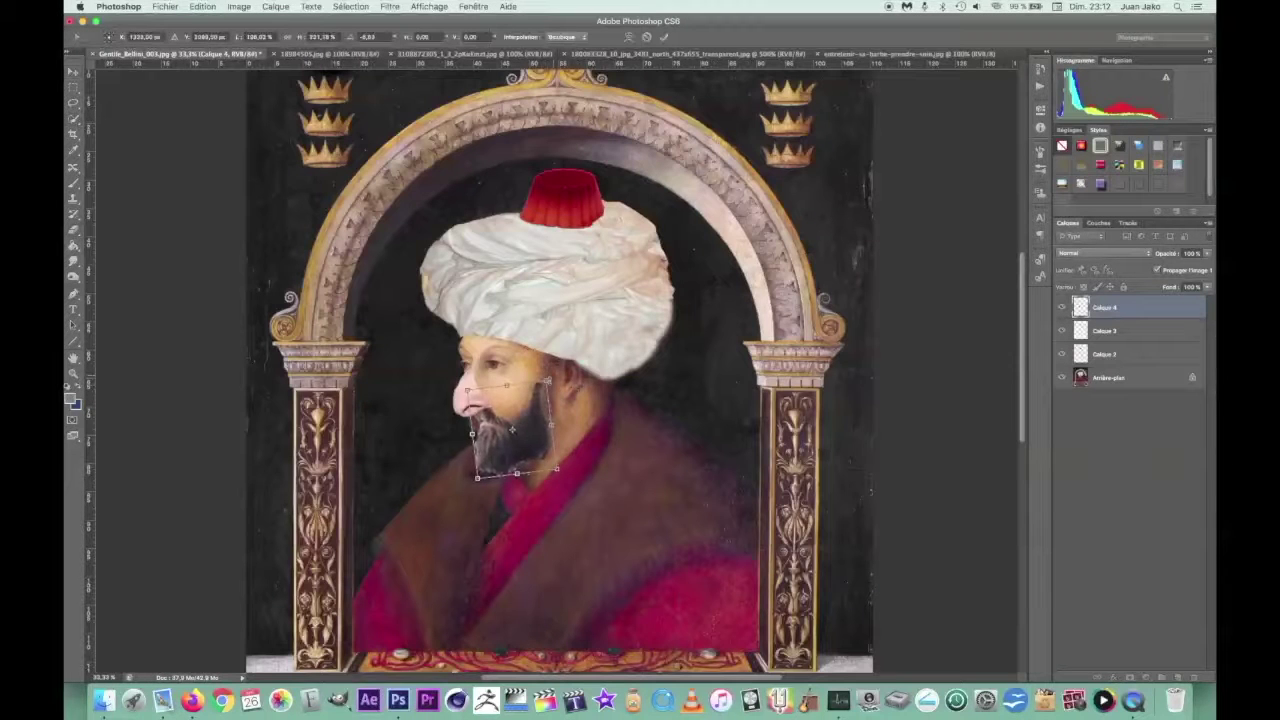
pyautogui.press('Return')
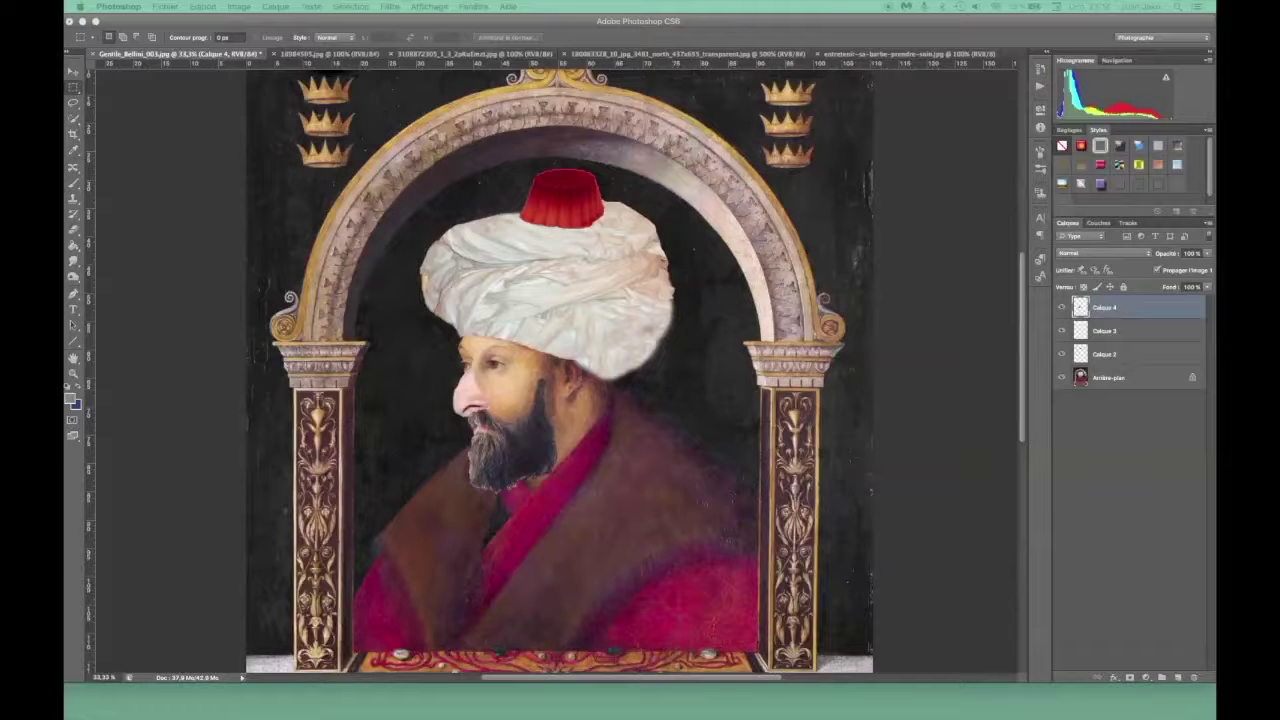
# Step: Bring in the upper-face cutout from the portrait photo and enlarge it over the sultan's forehead, eyes and ear
pyautogui.click(165, 6)
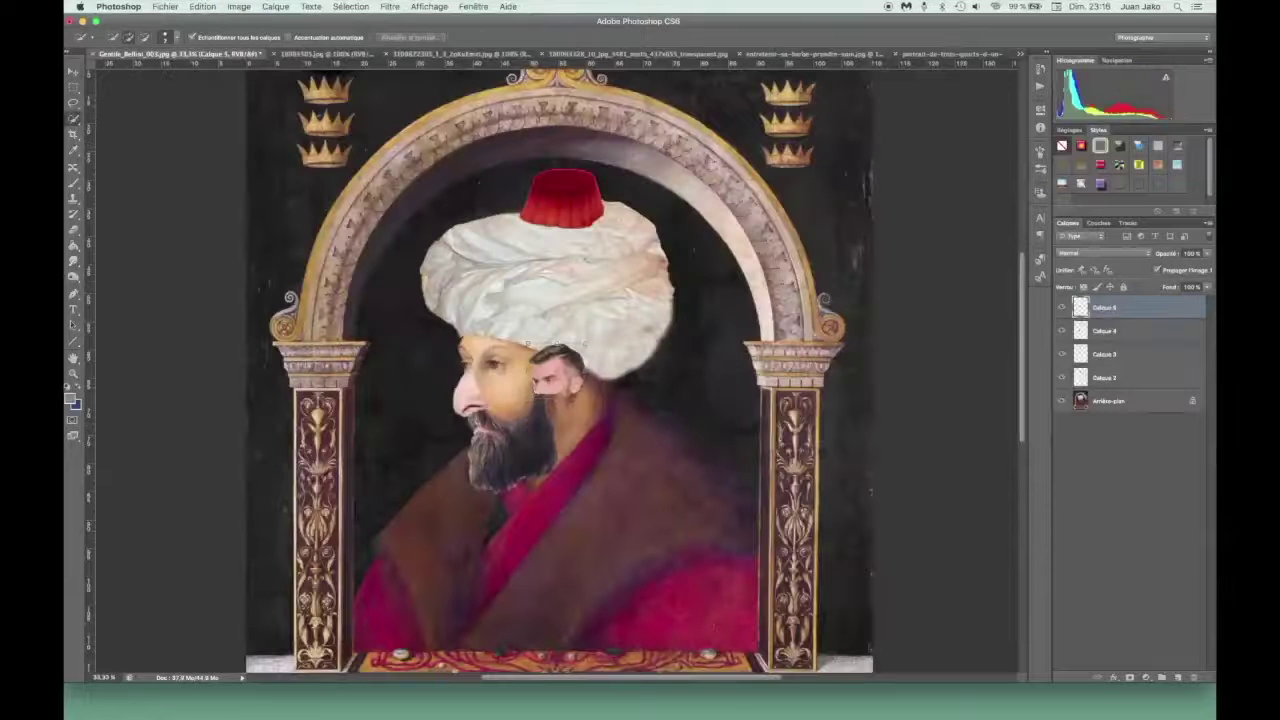
pyautogui.hotkey('ctrl', 't')
pyautogui.moveTo(530, 370); pyautogui.dragTo(598, 357)
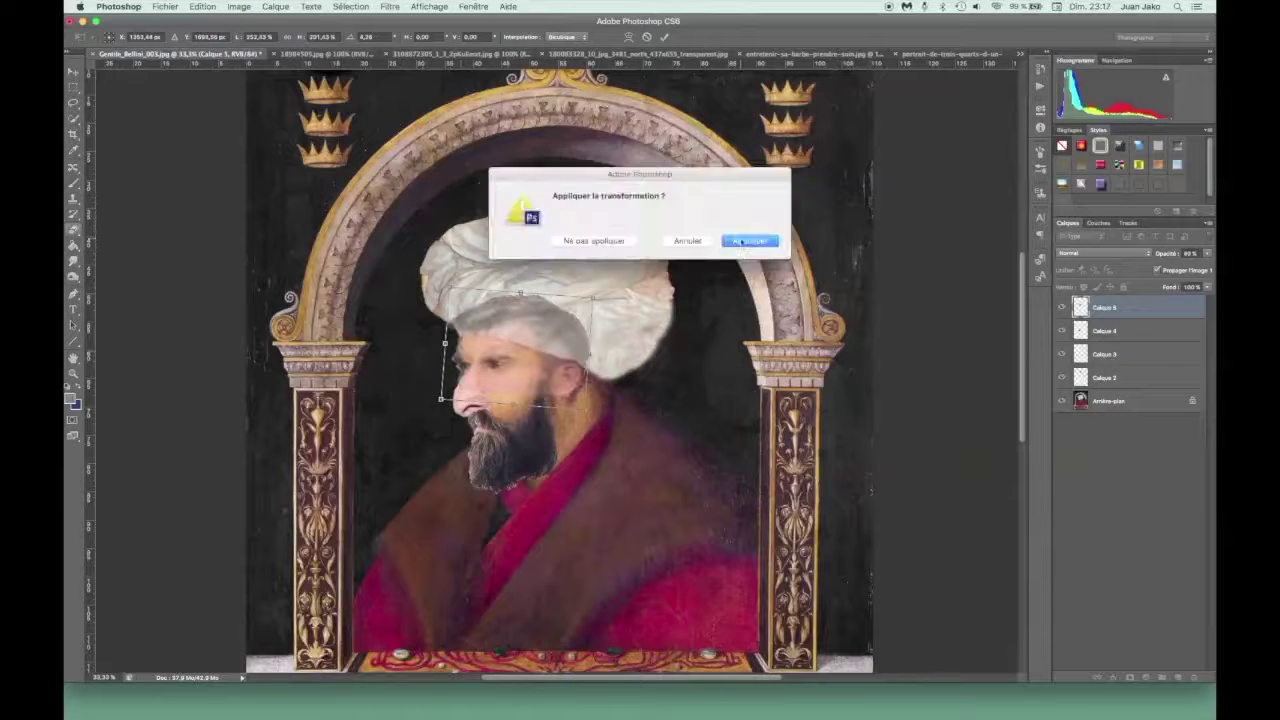
pyautogui.press('Return')
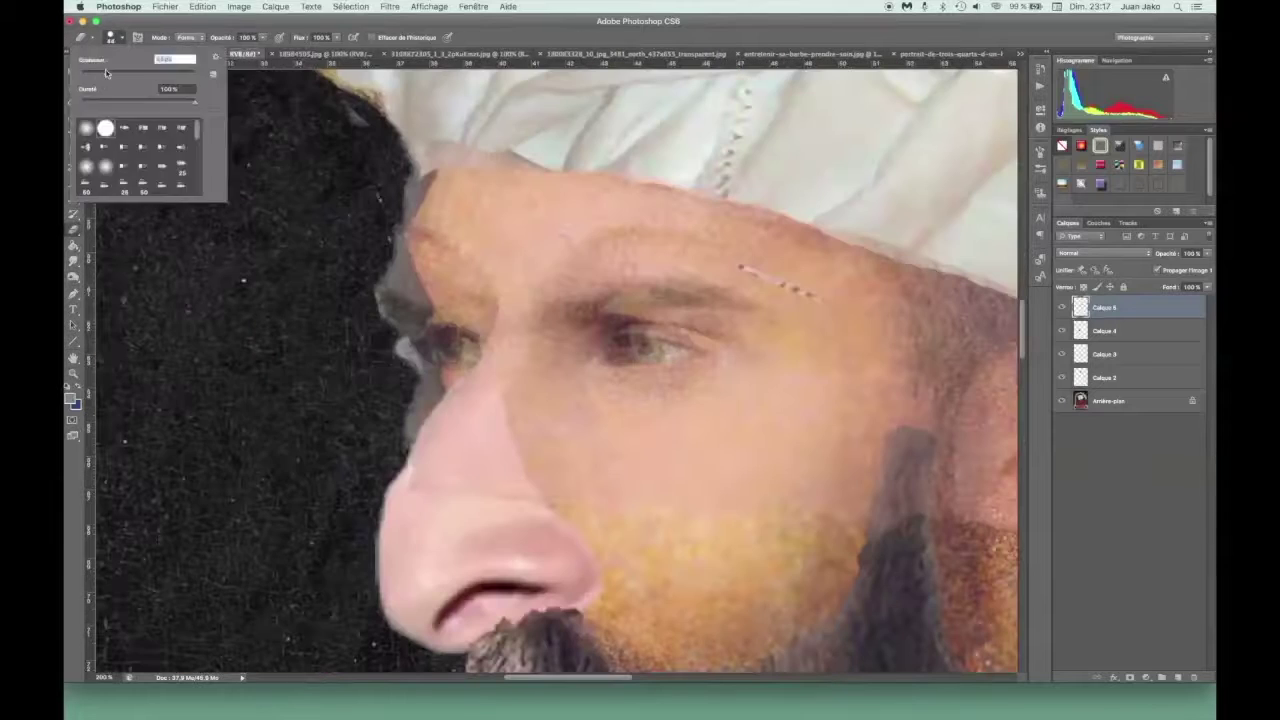
# Step: Erase the photo face where it overlaps the turban and dark background, and set the layer's opacity to 100%
pyautogui.press('Escape')
pyautogui.write('100')
pyautogui.press('Return')
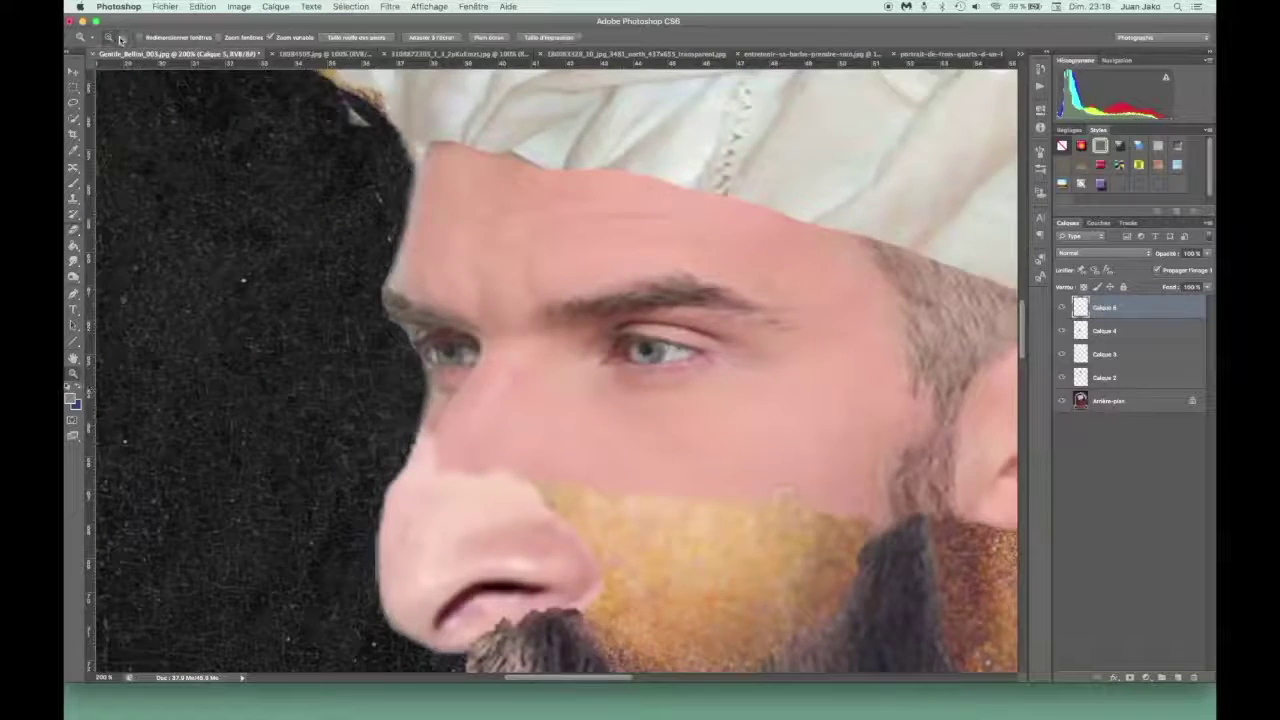
# Step: Open the Filter Gallery for the upper-face layer
pyautogui.press('super+0')
pyautogui.click(389, 6)
pyautogui.click(389, 6)
pyautogui.click(389, 6)
pyautogui.moveTo(416, 147)
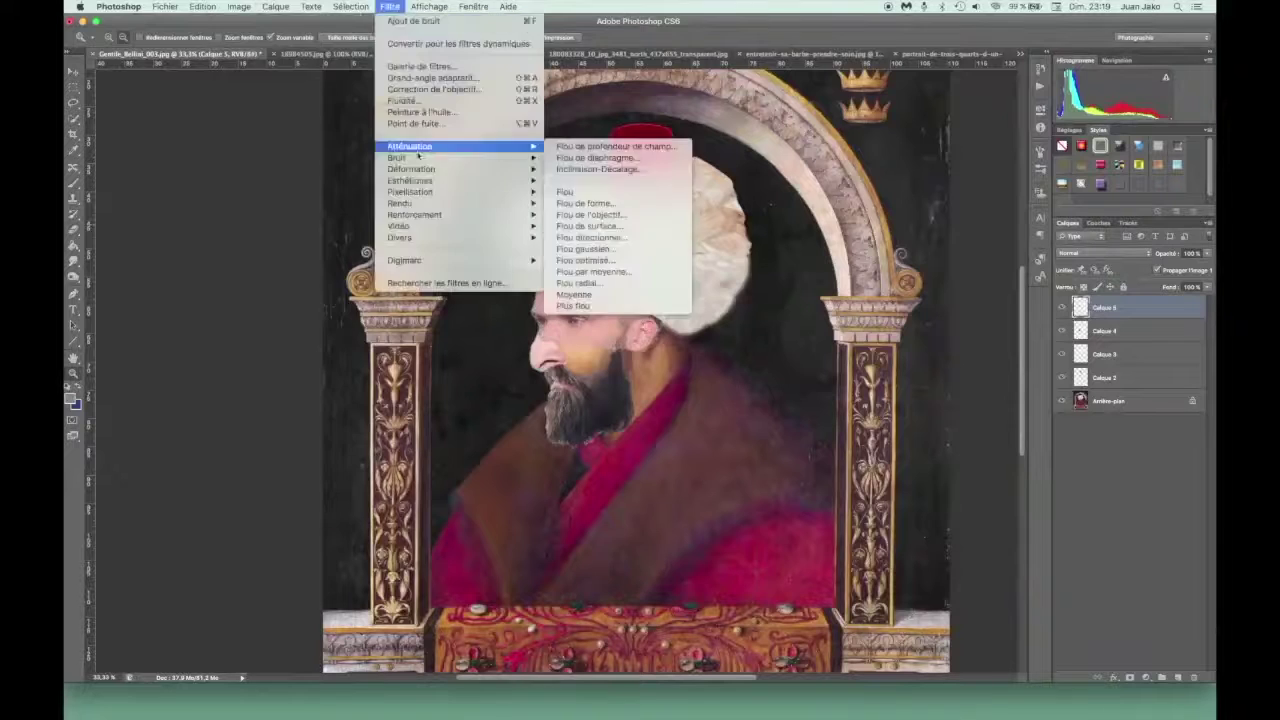
pyautogui.click(420, 66)
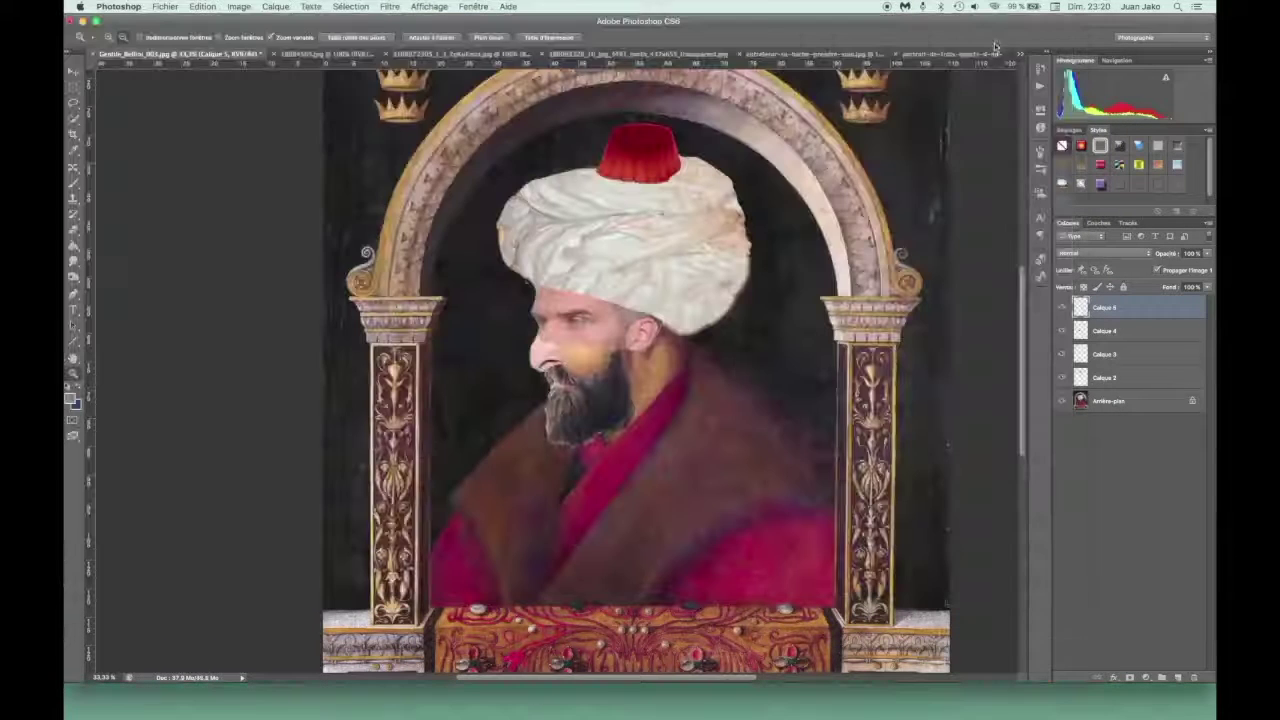
# Step: Adjust the colours of the upper face and nose layers to match the painting's yellowish skin tone
pyautogui.click(239, 6)
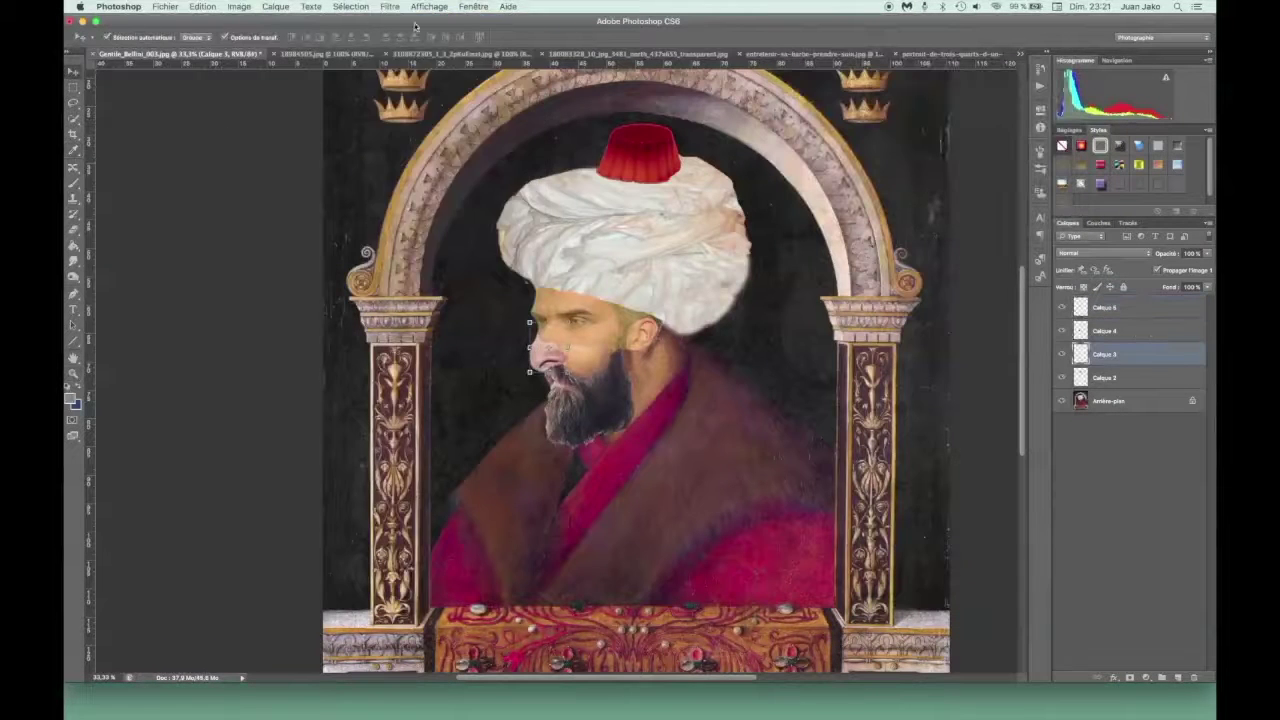
pyautogui.moveTo(848, 148); pyautogui.dragTo(872, 150)
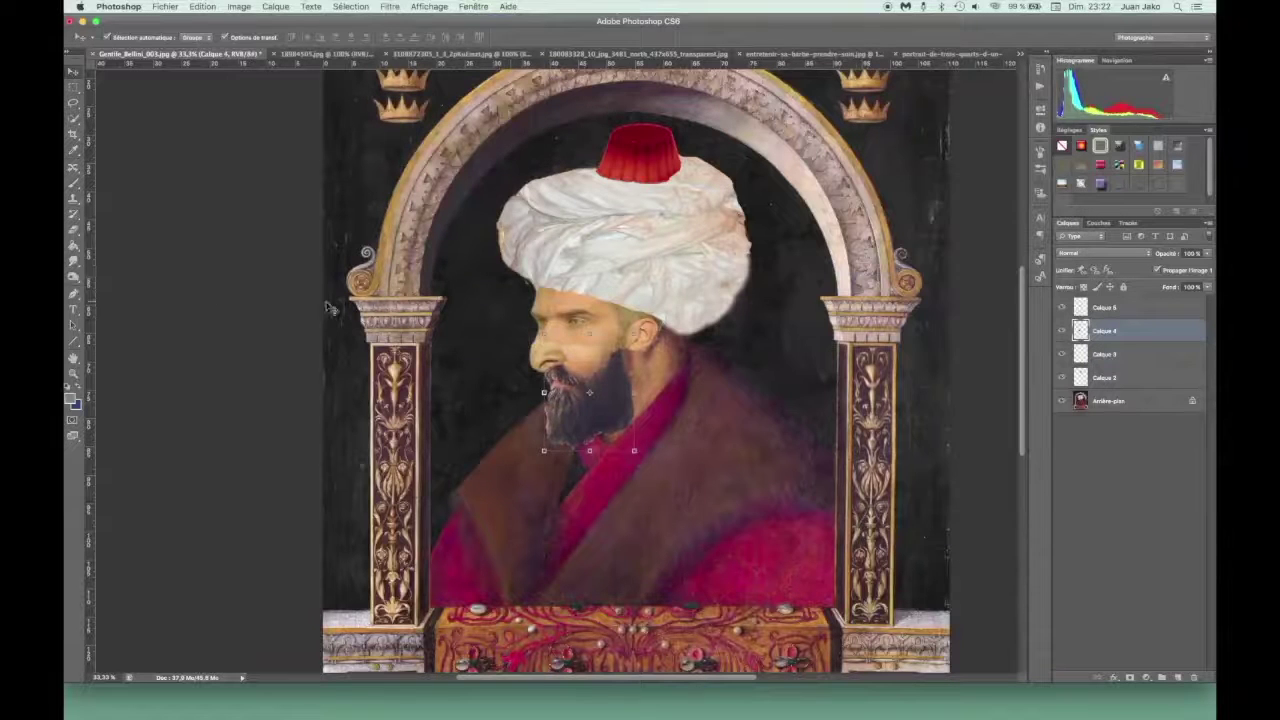
pyautogui.click(503, 340)
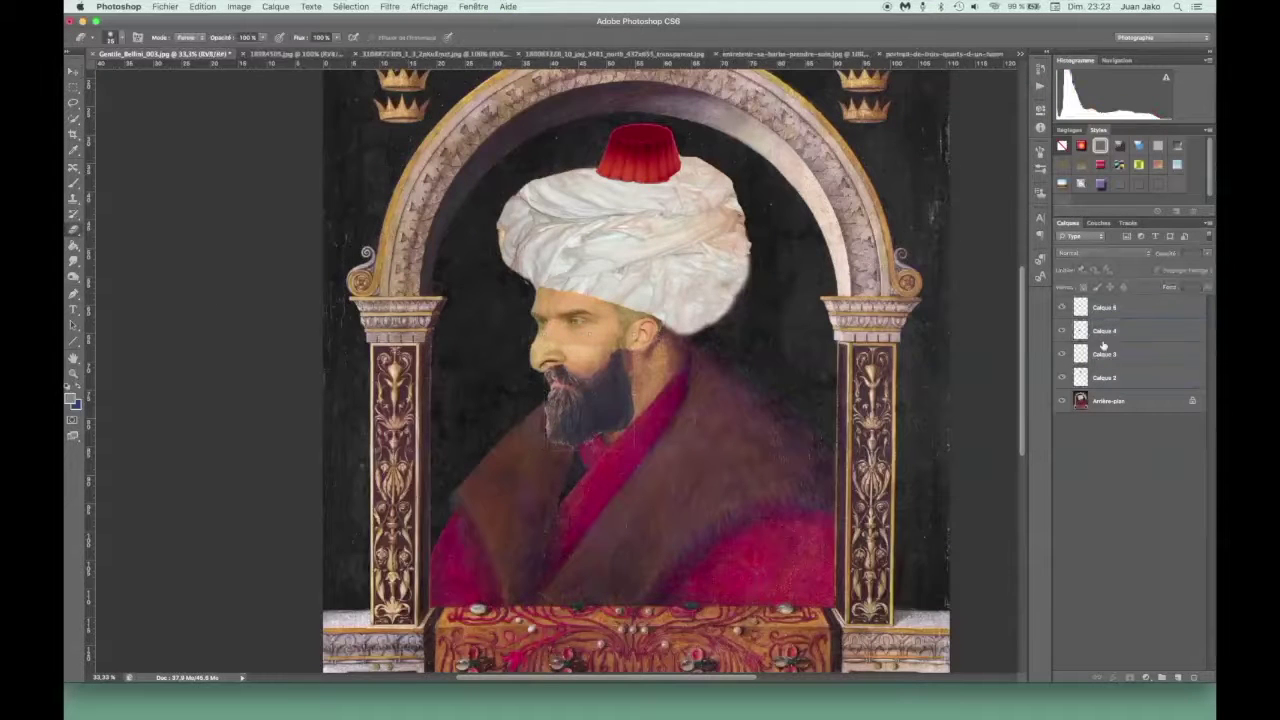
# Step: Merge the visible layers of the retouched portrait and copy the image
pyautogui.click(1103, 307)
pyautogui.press('super+shift+e')
pyautogui.press('super+c')
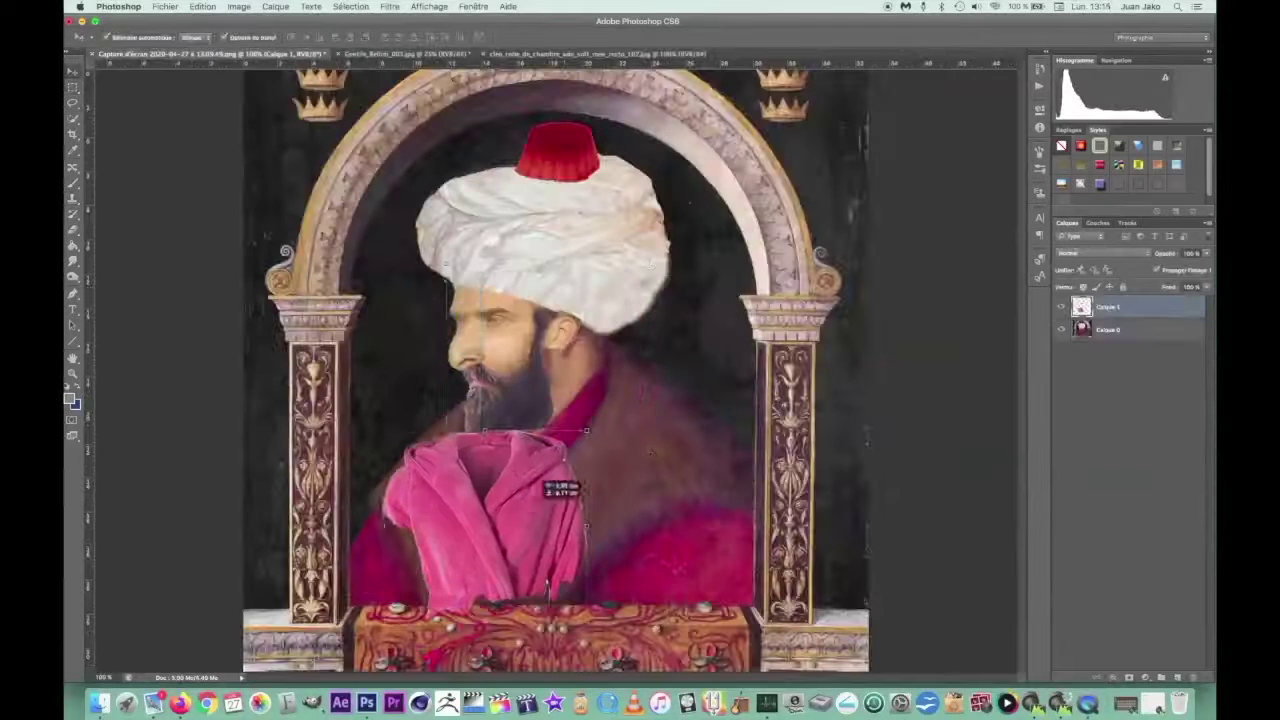
# Step: Enlarge the pink bathrobe cutout so that it covers the sultan's shoulders and chest
pyautogui.hotkey('ctrl', 't')
pyautogui.moveTo(560, 480)
pyautogui.mouseDown()
pyautogui.moveTo(440, 480)
pyautogui.moveTo(590, 440)
pyautogui.moveTo(680, 530)
pyautogui.moveTo(600, 465)
pyautogui.moveTo(640, 410)
pyautogui.mouseUp()
pyautogui.press('Return')
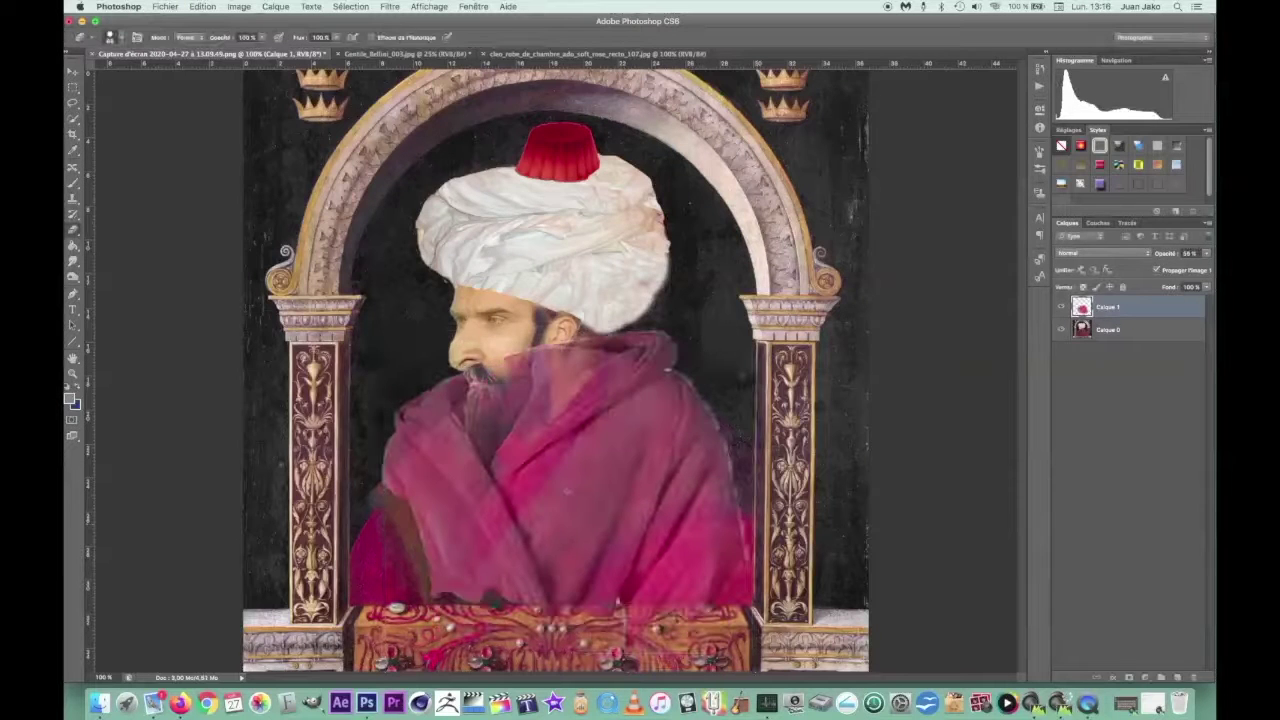
# Step: Set the bathrobe layer's opacity to 100% and erase its light fringe and the part overlapping the table
pyautogui.moveTo(1204, 253); pyautogui.dragTo(1207, 270)
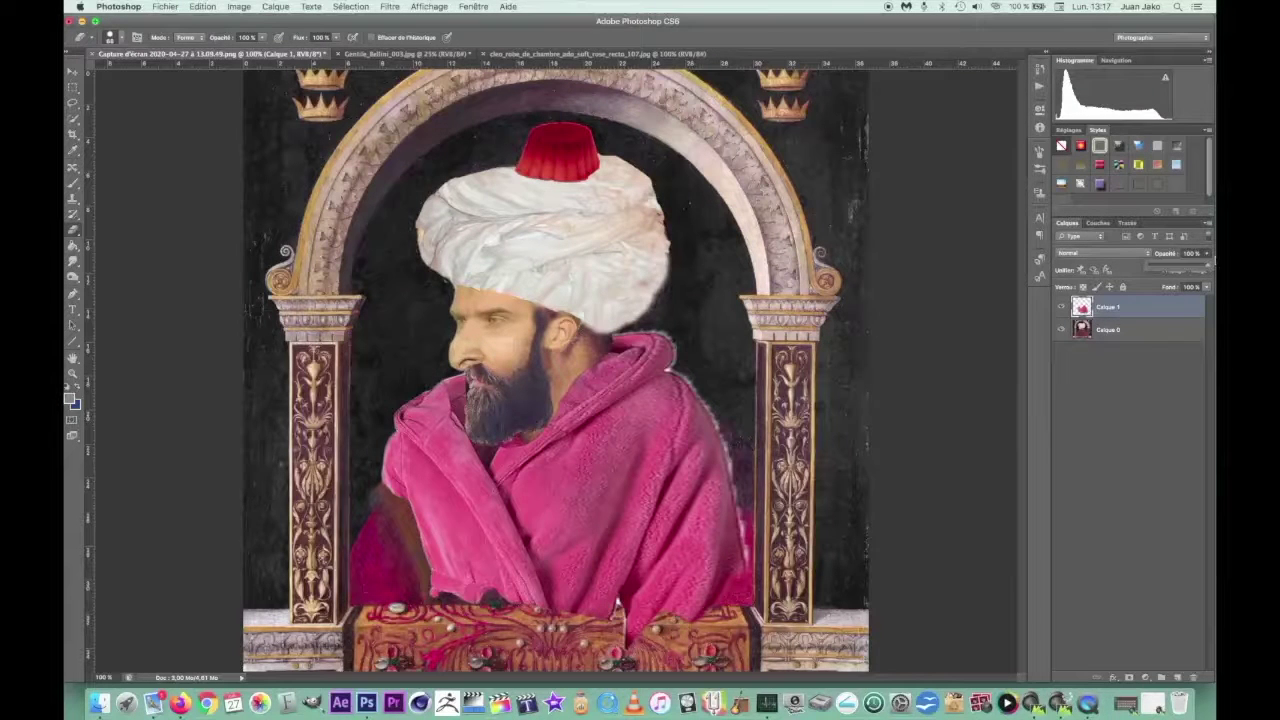
pyautogui.click(110, 37)
pyautogui.click(684, 354)
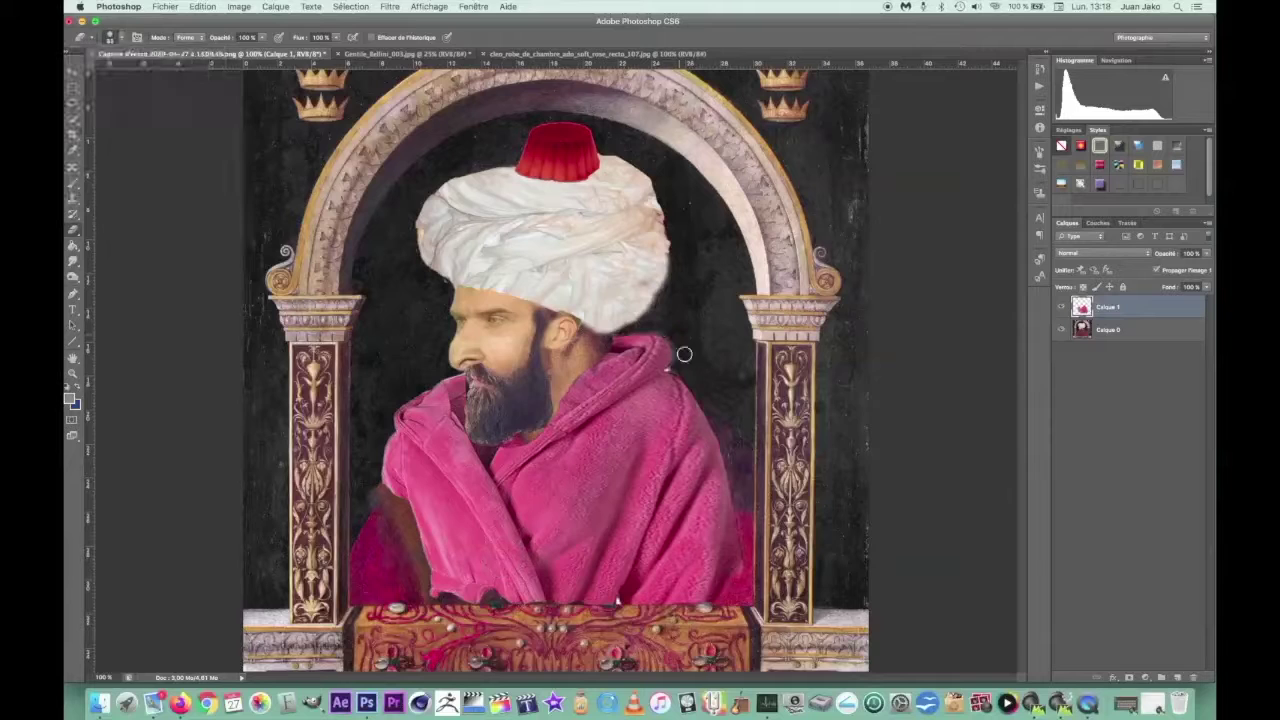
# Step: Duplicate part of the bathrobe and move the copy over the uncovered garment under the sultan's beard side
pyautogui.click(202, 6)
pyautogui.click(225, 97)
pyautogui.press('super+v')
pyautogui.press('v')
pyautogui.moveTo(670, 530); pyautogui.dragTo(435, 525)
# Step: Select the narrow strip along the table's upper edge below the robe
pyautogui.keyDown('shift'); pyautogui.click(1107, 329); pyautogui.keyUp('shift')
pyautogui.press('m')
pyautogui.moveTo(340, 602); pyautogui.dragTo(752, 634)
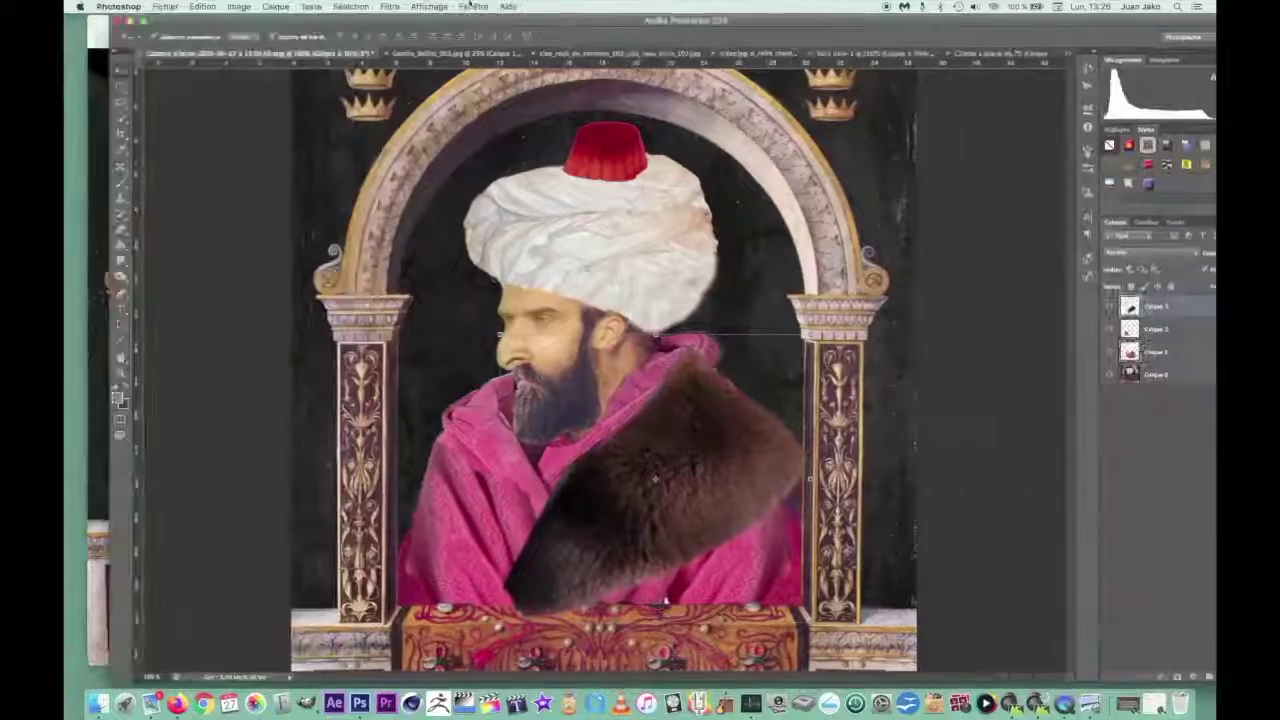
# Step: Fit a second brown fur piece over the sultan's front shoulder and blend the fur collar into the robe
pyautogui.press('super+z')
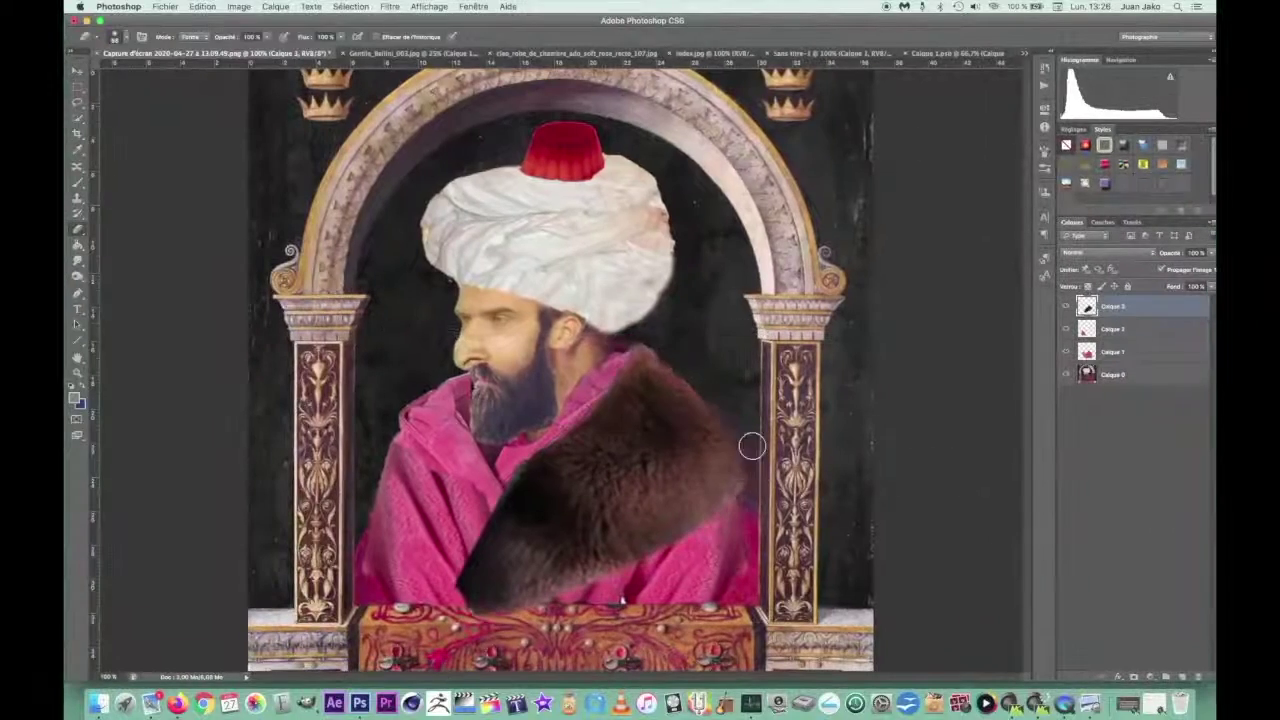
pyautogui.click(941, 52)
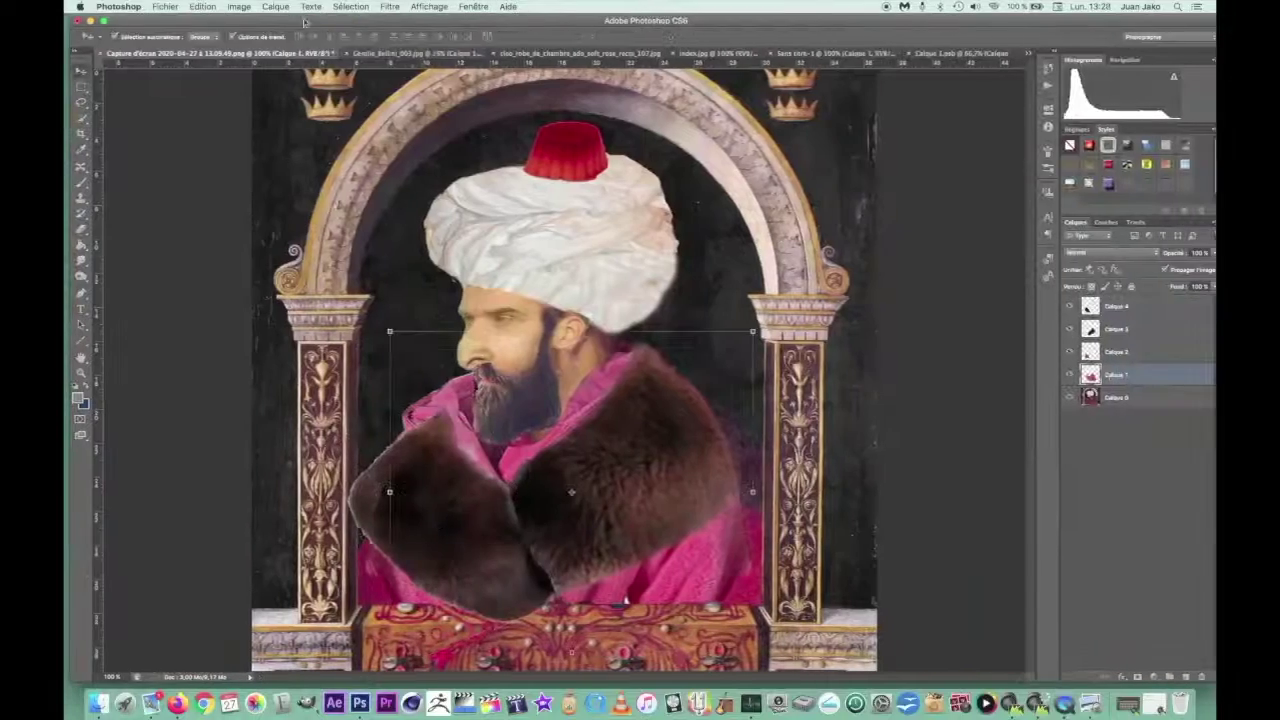
pyautogui.press('Return')
pyautogui.press('e')
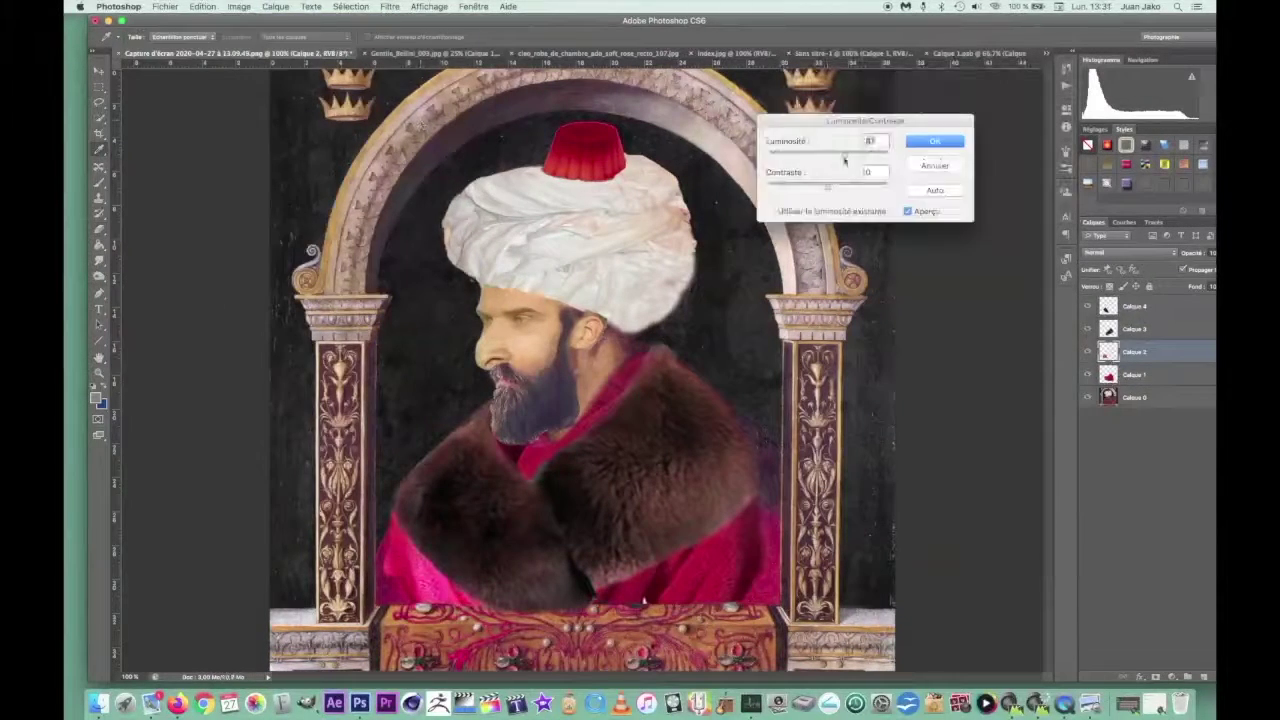
pyautogui.click(1135, 328)
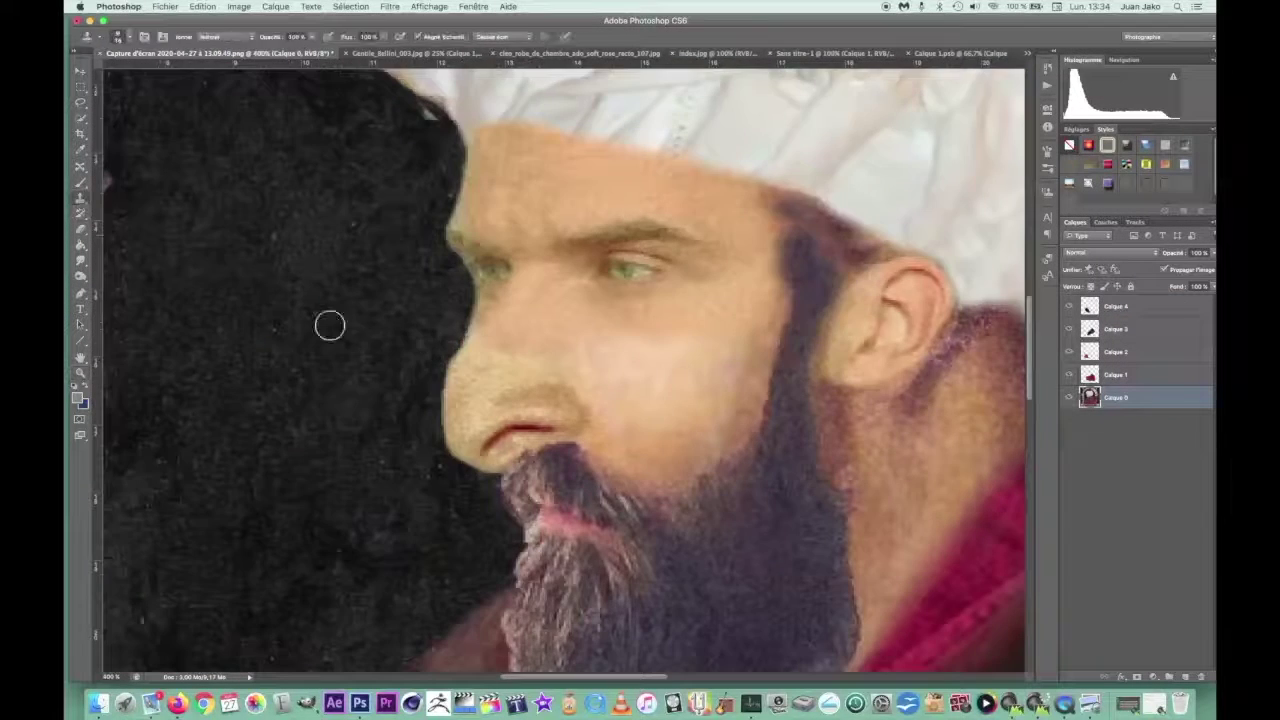
# Step: Fit the ornamental panel onto the column in front of the sultan and copy it onto the opposite column
pyautogui.press('super+0')
pyautogui.click(189, 677)
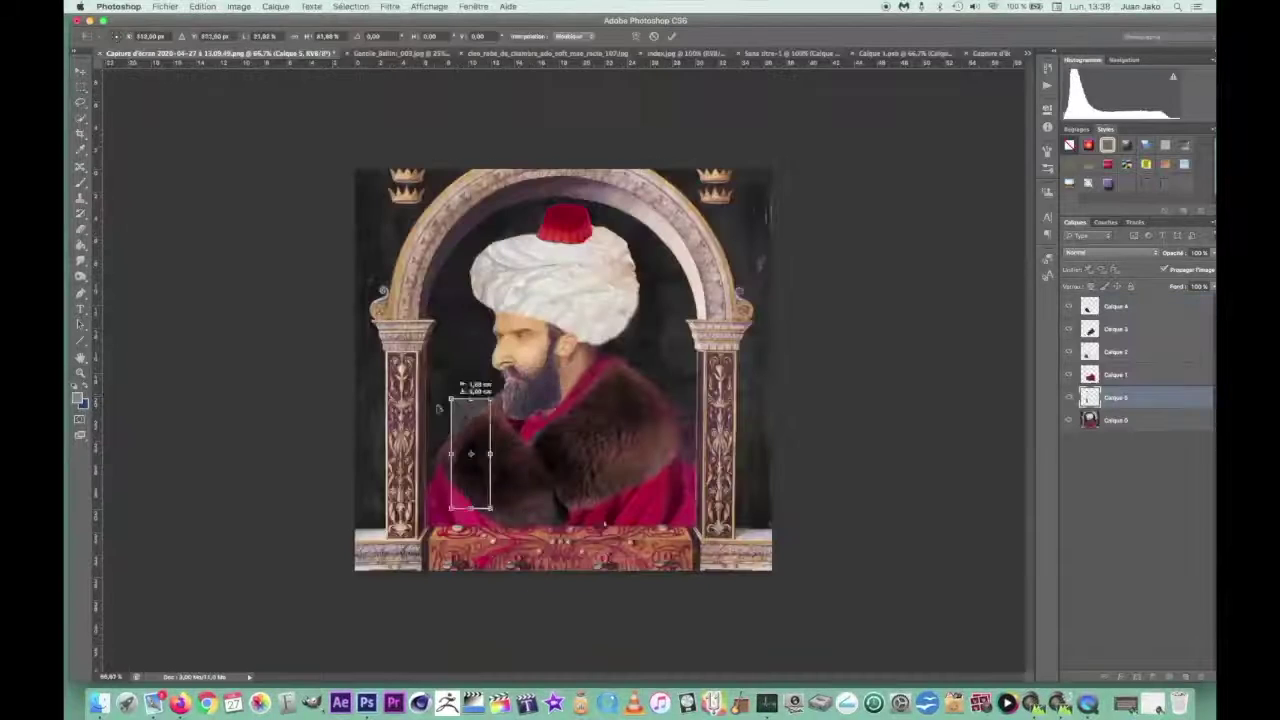
pyautogui.moveTo(455, 415); pyautogui.dragTo(415, 347)
pyautogui.press('Return')
pyautogui.moveTo(400, 440); pyautogui.dragTo(718, 440)
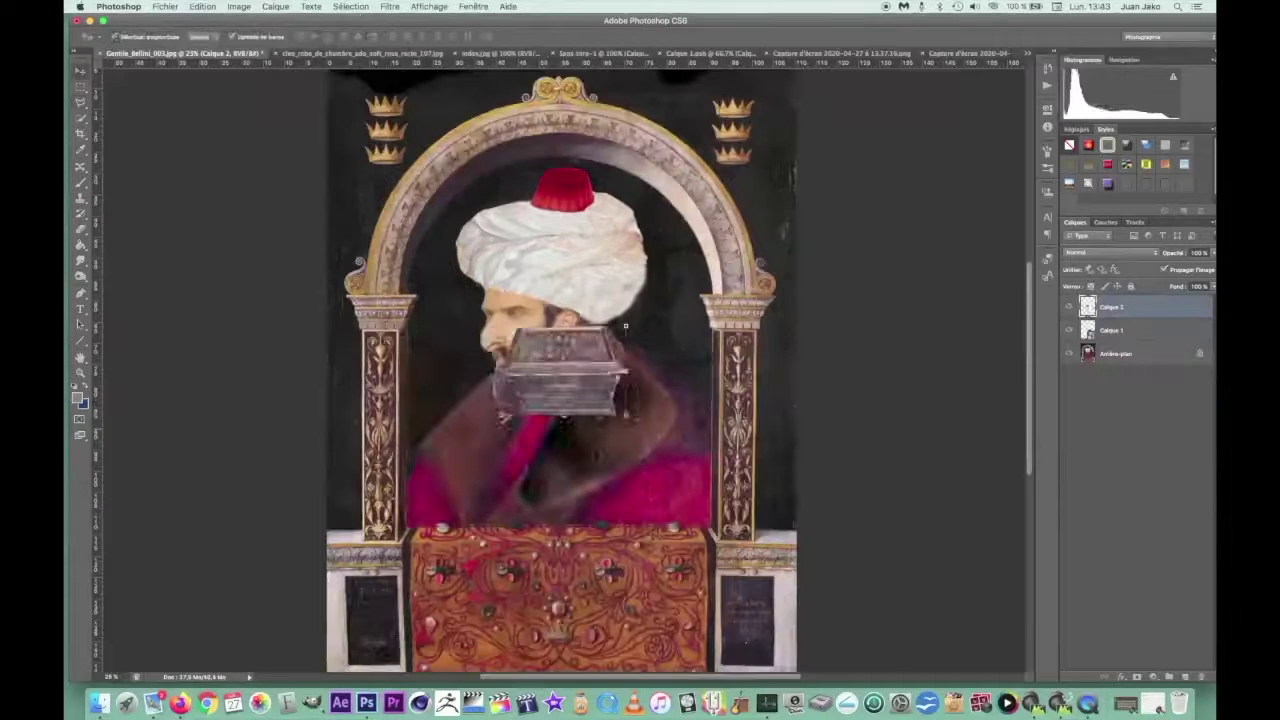
# Step: Move the carved stone chest onto the carpeted table and set its layer opacity to 50%
pyautogui.moveTo(557, 371); pyautogui.dragTo(586, 590)
pyautogui.press('5')
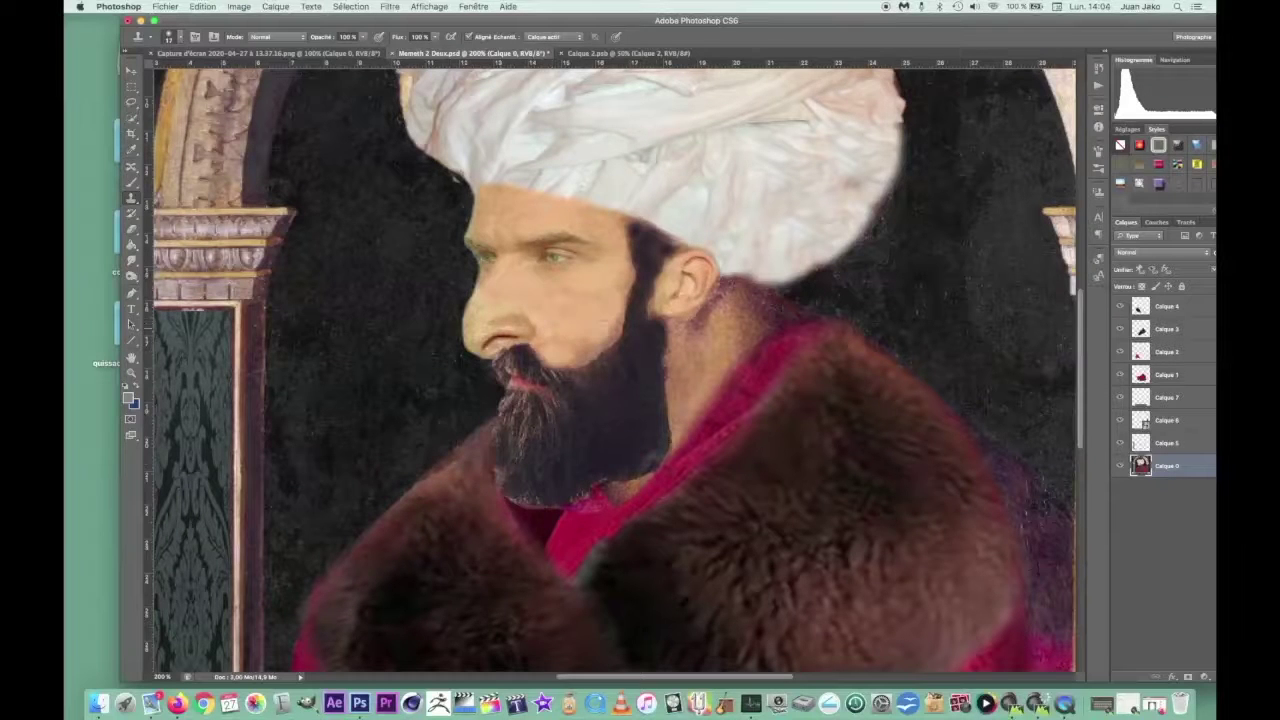
# Step: Retouch the upper edge of the large fur collar with the Clone Stamp
pyautogui.press('z')
pyautogui.scroll(-5, 580, 344)
pyautogui.scroll(6, 380, 509)
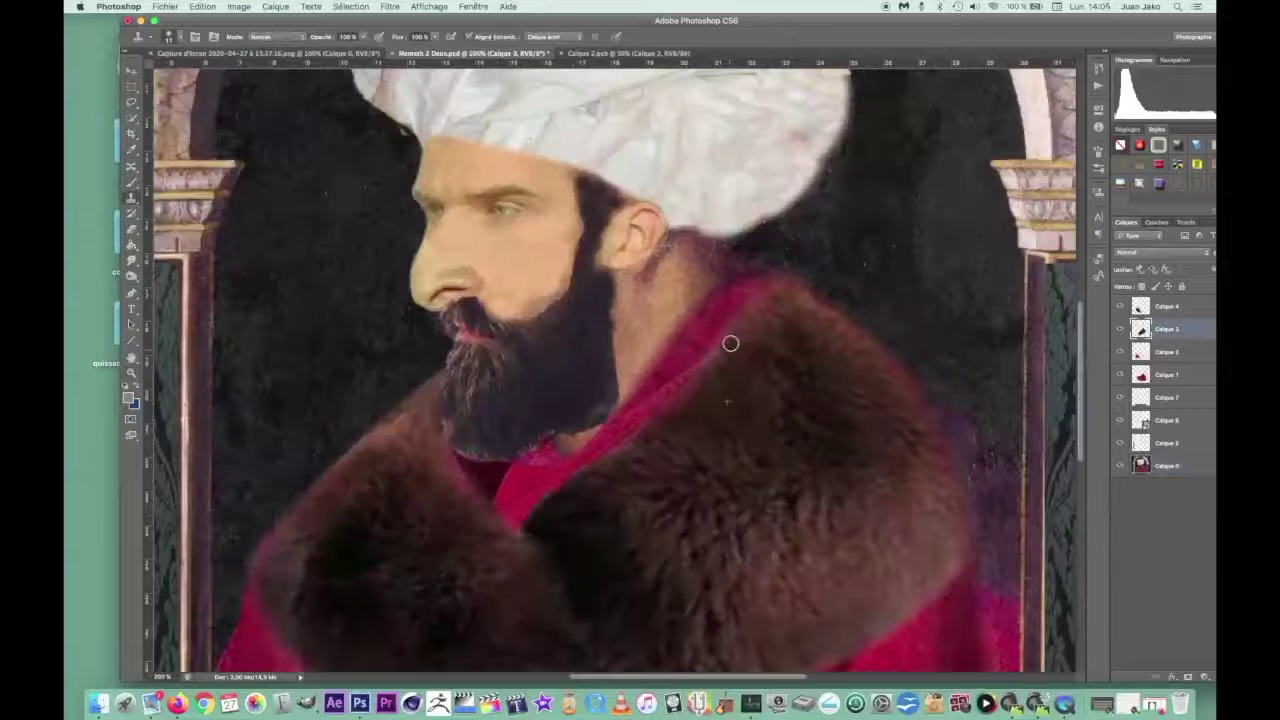
pyautogui.hotkey('alt', ']')
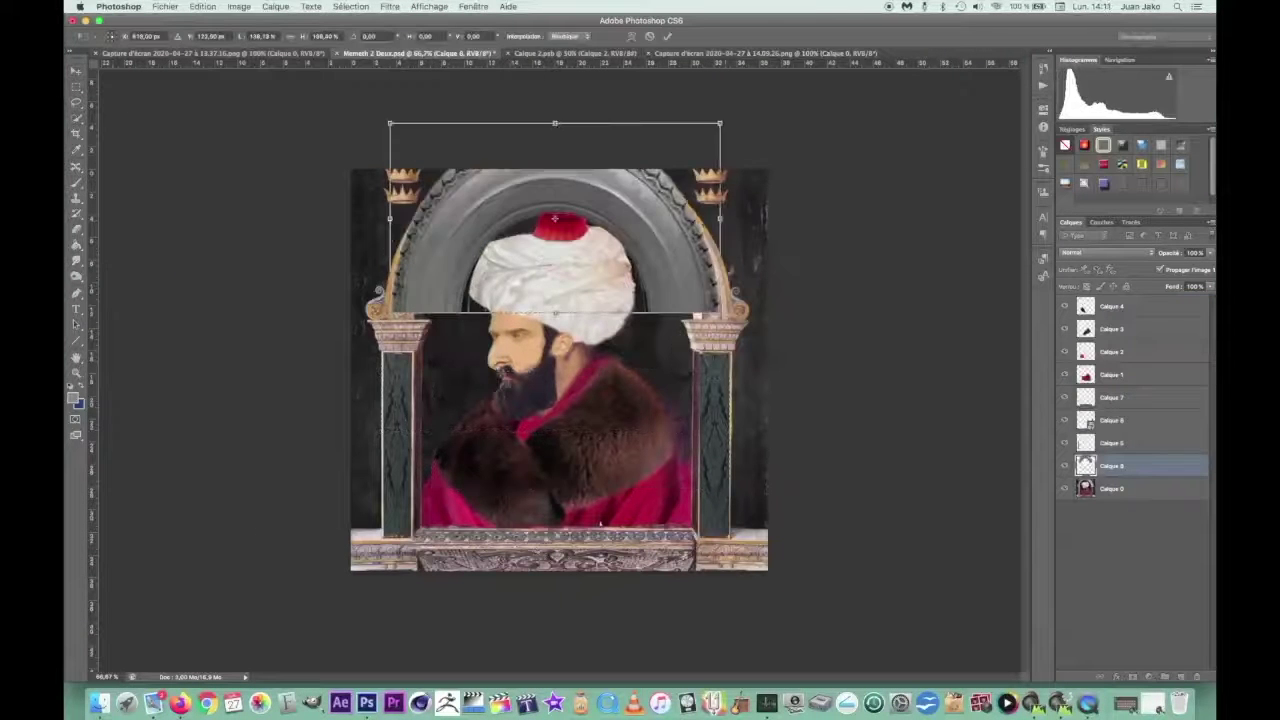
# Step: Stretch the grey stone arch upward and sideways so that it covers the painted arch
pyautogui.moveTo(549, 128); pyautogui.dragTo(549, 66)
pyautogui.moveTo(743, 190); pyautogui.dragTo(792, 190)
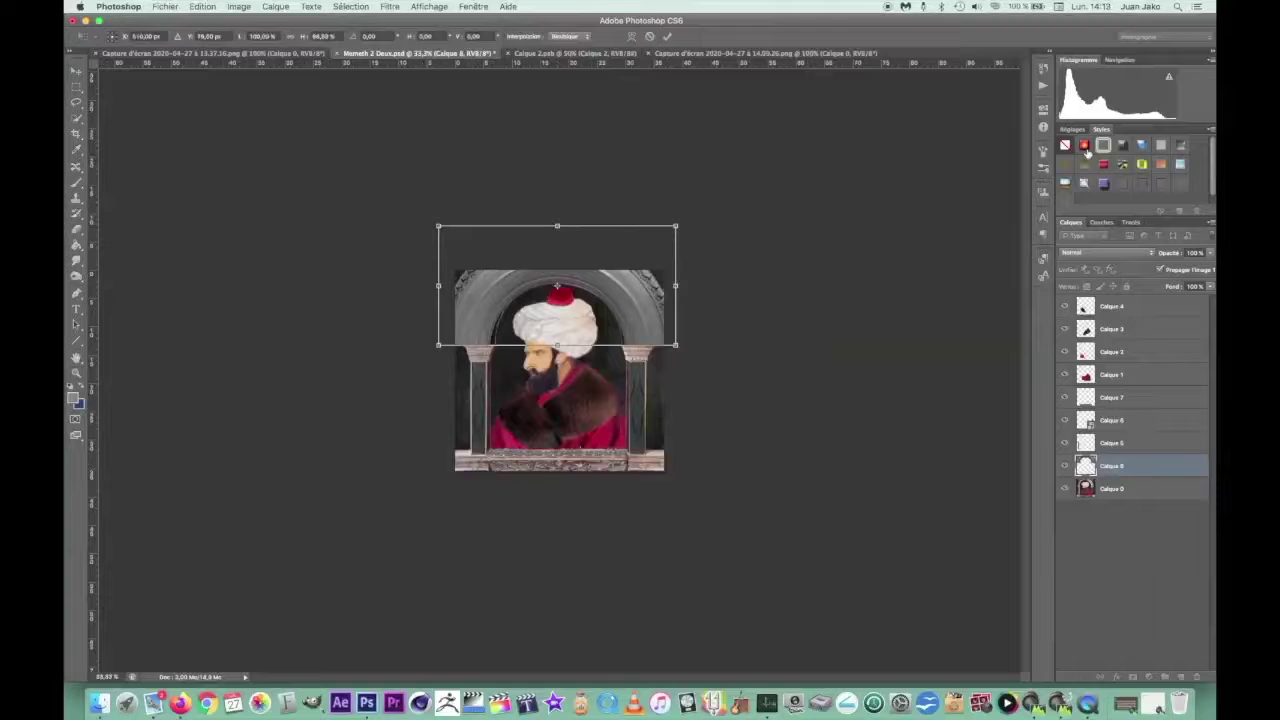
pyautogui.press('Return')
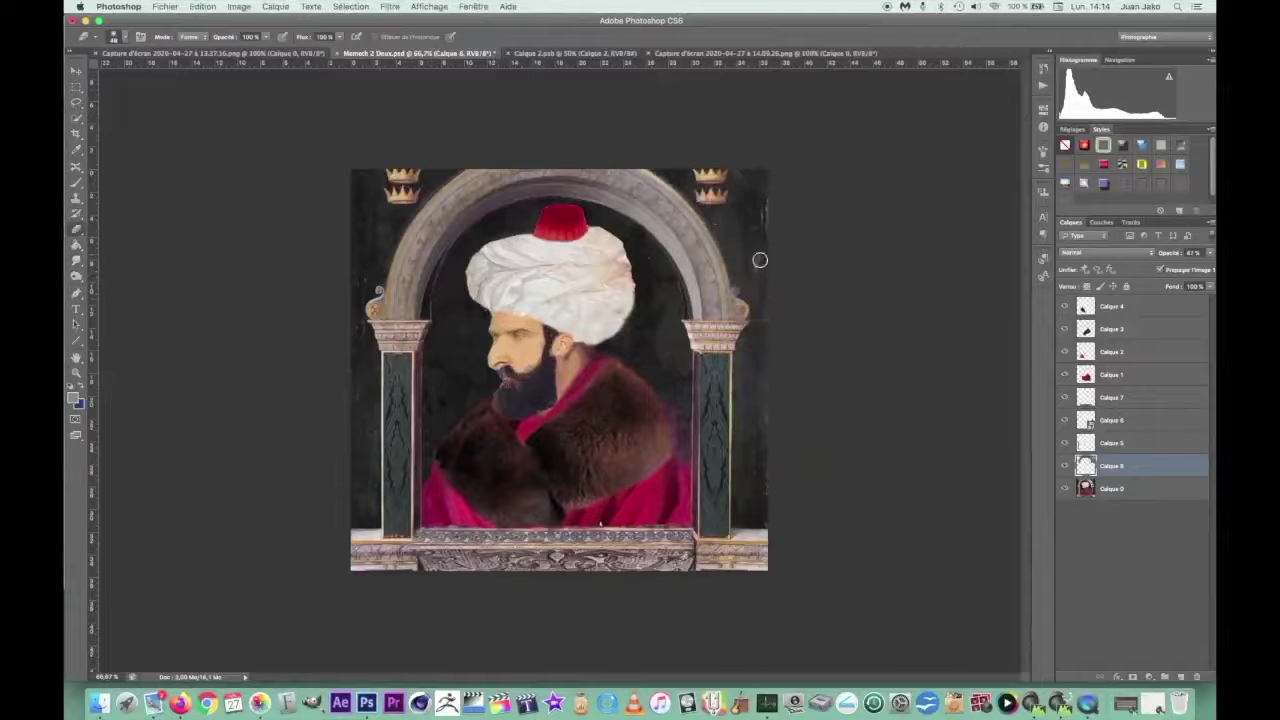
pyautogui.press('super+z')
pyautogui.hotkey('alt', '[')
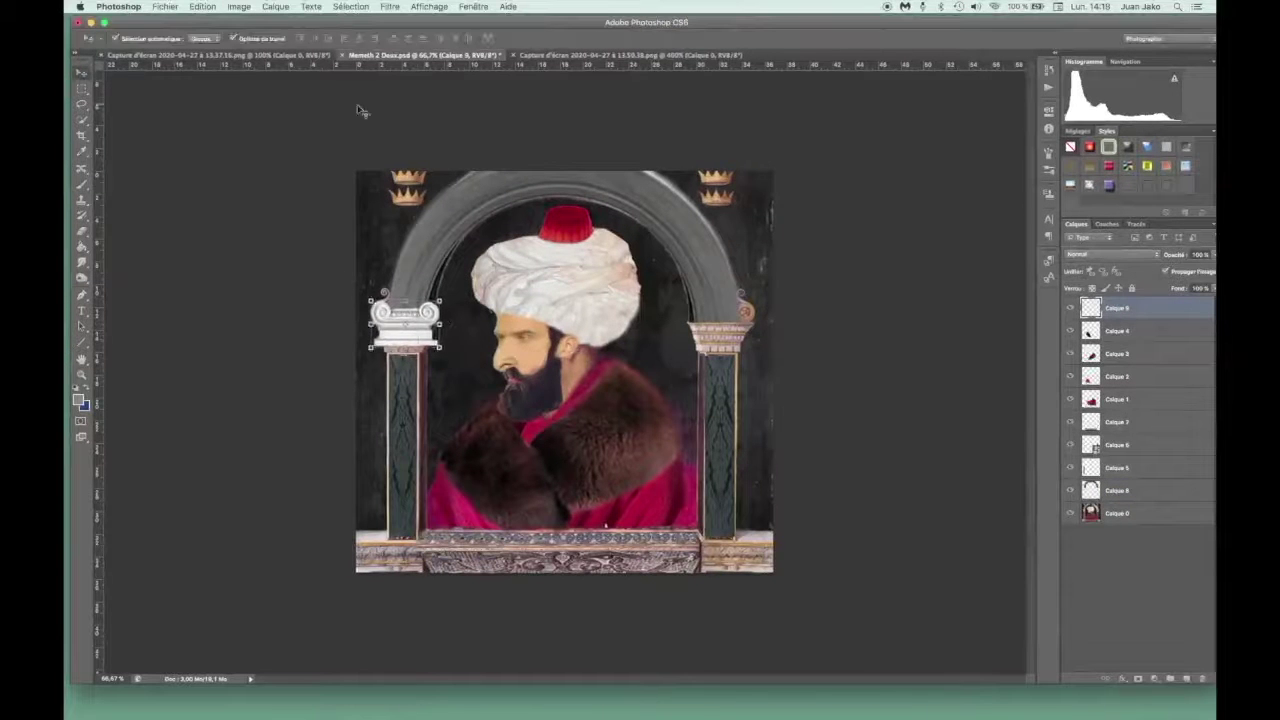
# Step: Duplicate the white scrolled capital onto the opposite column and adjust the capitals' tone to match the grey arch
pyautogui.press('v')
pyautogui.press('super+j')
pyautogui.moveTo(405, 320); pyautogui.dragTo(720, 322)
pyautogui.click(239, 6)
pyautogui.moveTo(300, 43)
pyautogui.click(420, 146)
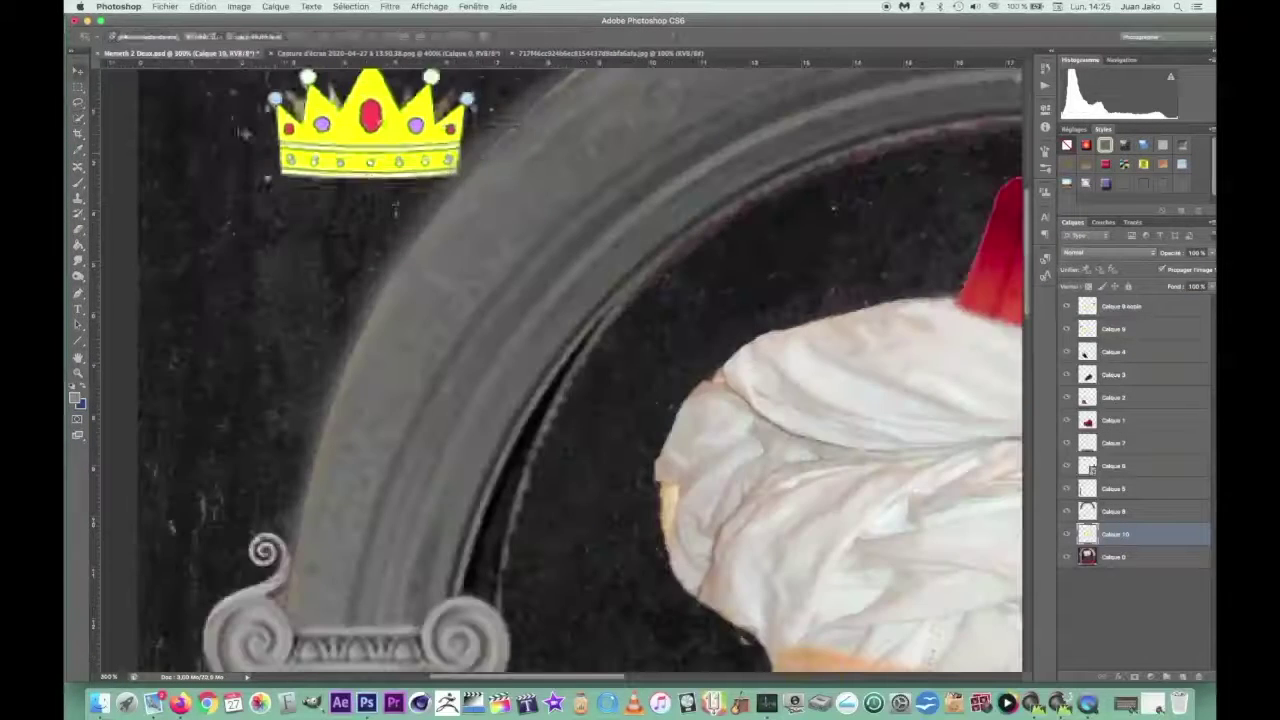
# Step: Fit the yellow jewelled crown over a painted crown and place copies over the crowns on both sides of the arch
pyautogui.press('Return')
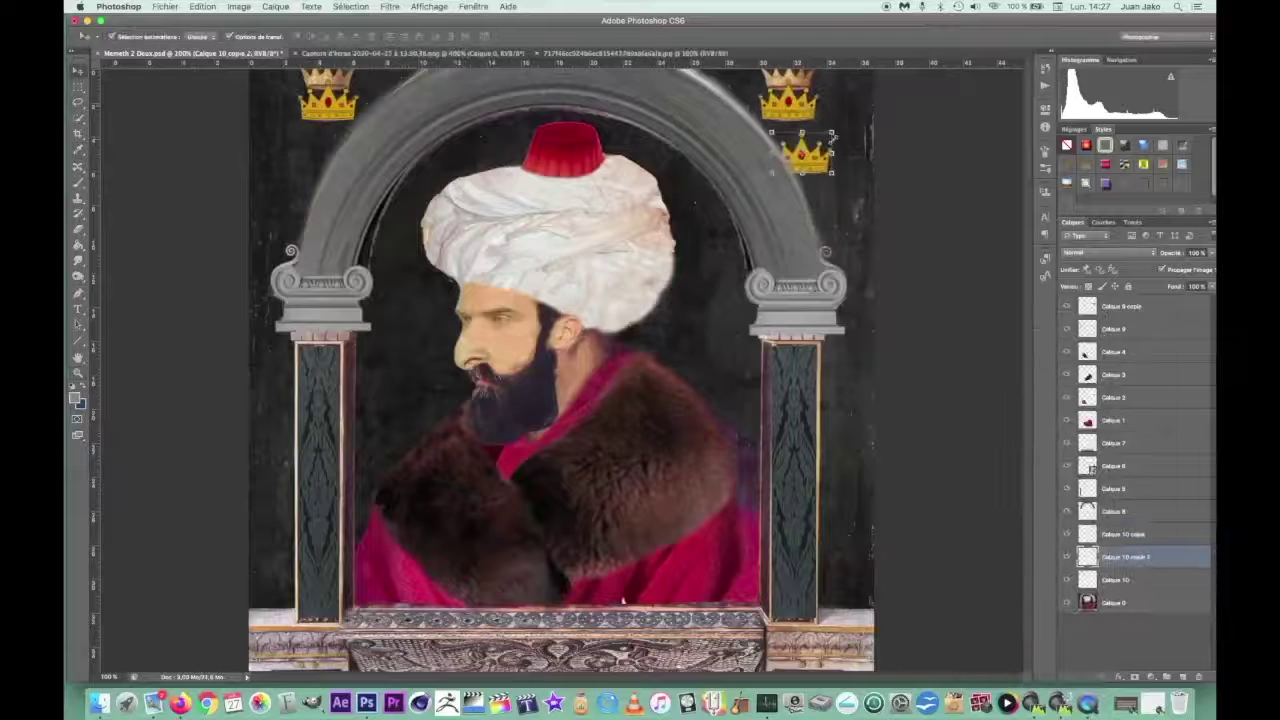
pyautogui.moveTo(812, 58); pyautogui.dragTo(350, 58)
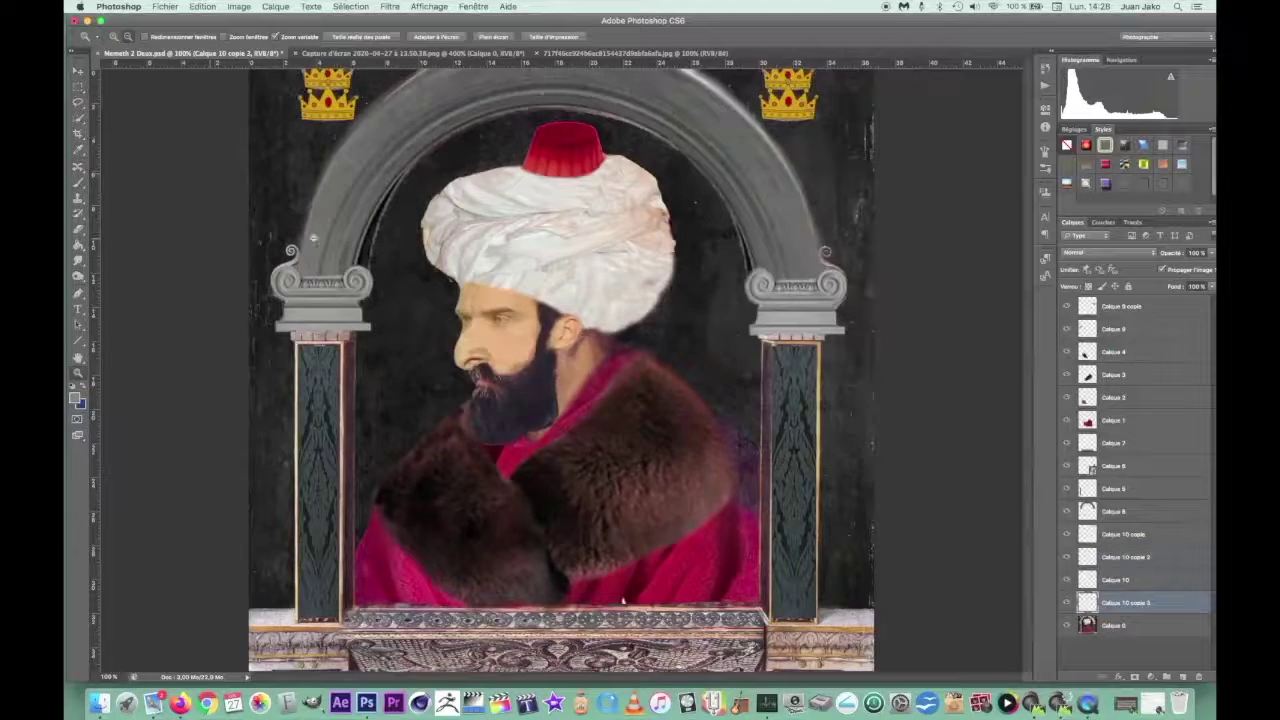
pyautogui.hotkey('ctrl', '-')
pyautogui.hotkey('ctrl', '-')
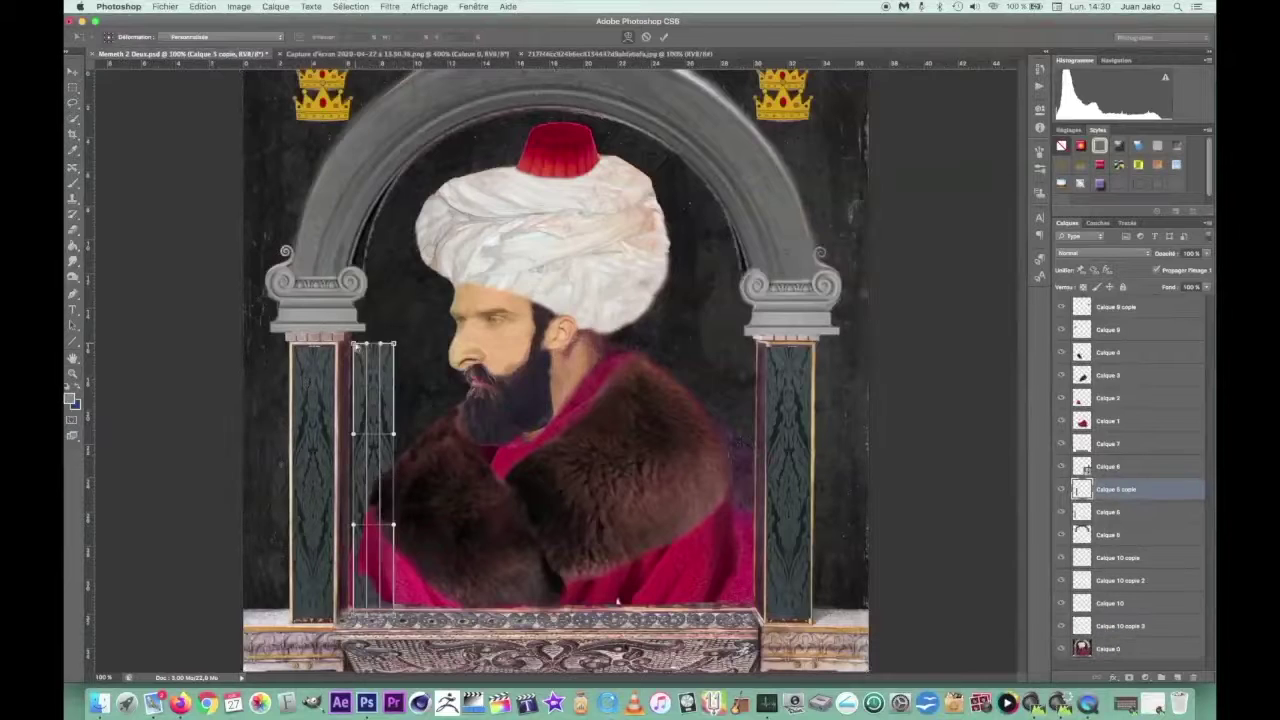
# Step: Narrow the duplicated green panel to fit the column's inner face and copy it to the opposite column's inner face
pyautogui.moveTo(393, 525); pyautogui.dragTo(340, 528)
pyautogui.press('Escape')
pyautogui.click(202, 6)
pyautogui.click(230, 258)
pyautogui.press('Return')
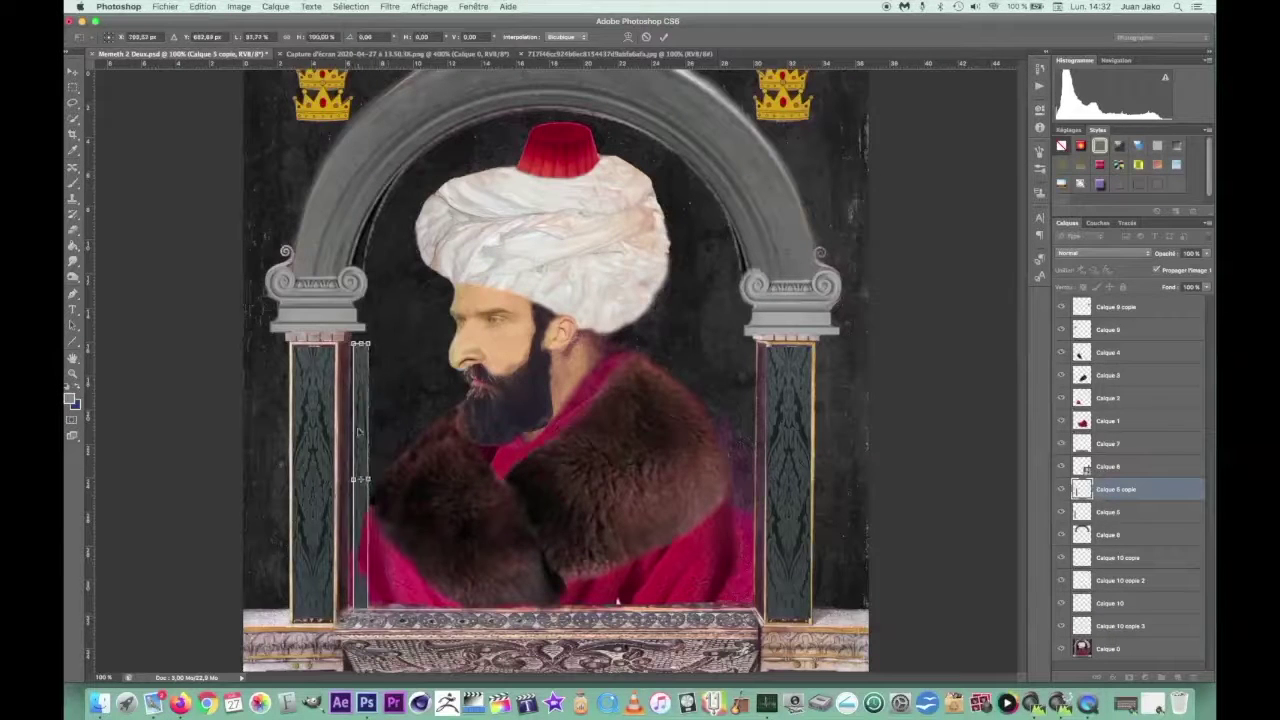
pyautogui.moveTo(548, 378); pyautogui.dragTo(760, 373)
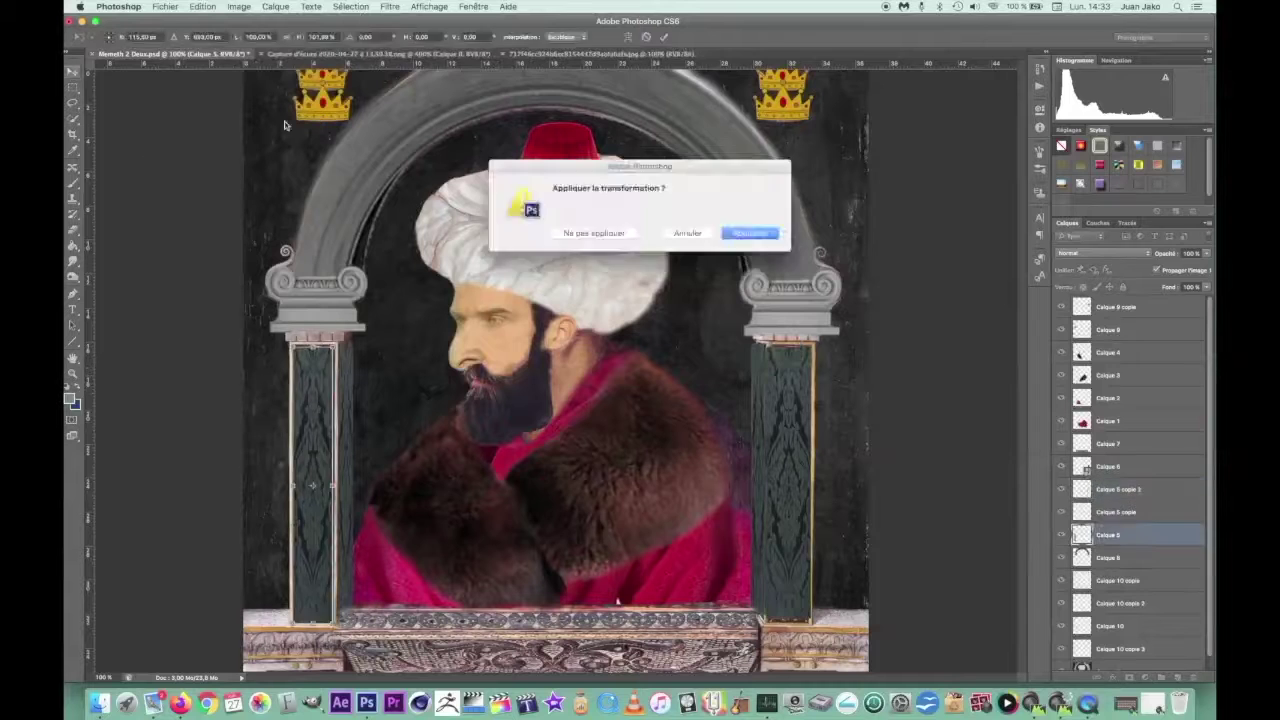
# Step: Stretch the green patterned panels on the front faces of both columns up to the bases of the grey capitals
pyautogui.hotkey('ctrl', 't')
pyautogui.press('Return')
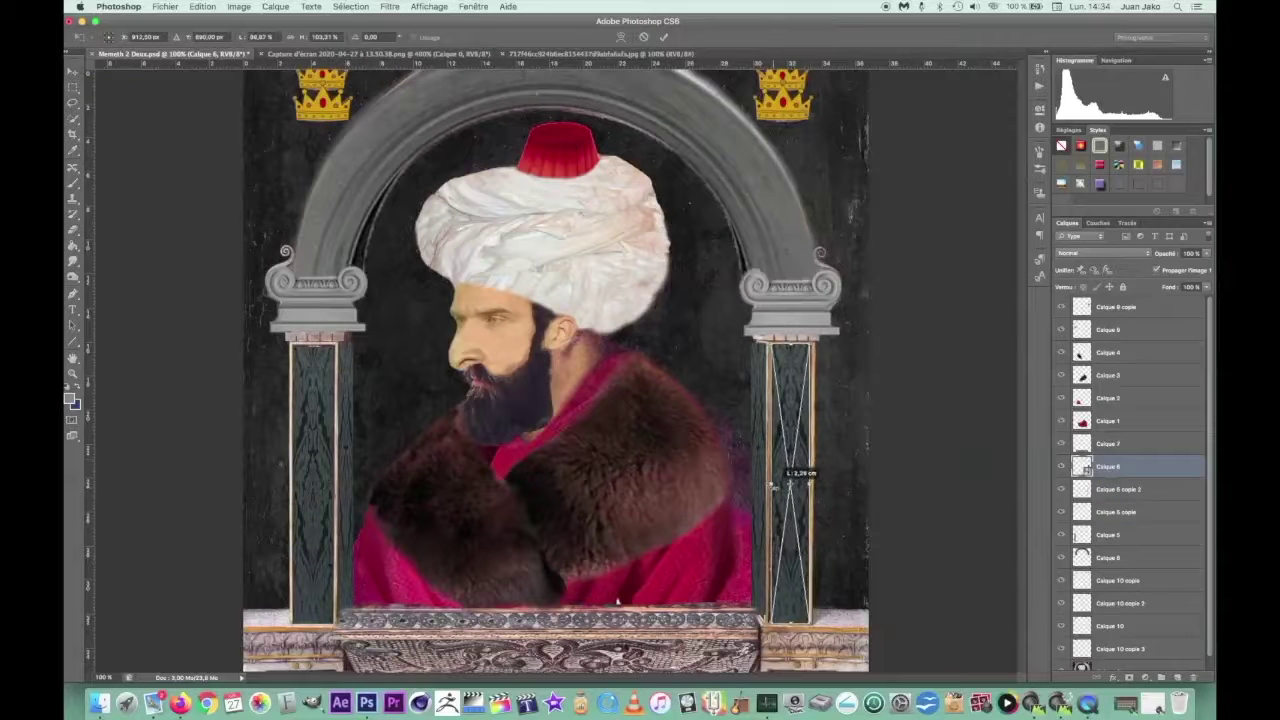
pyautogui.click(330, 470)
pyautogui.click(595, 290)
pyautogui.press('Return')
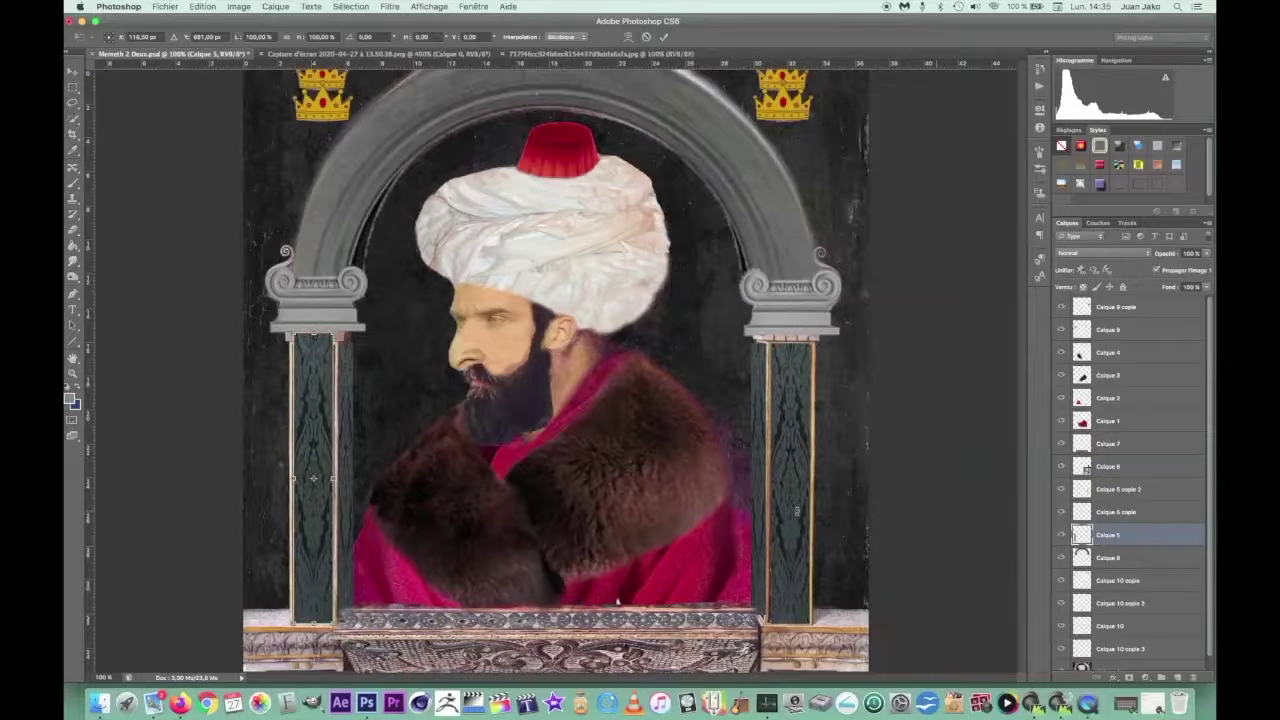
pyautogui.click(757, 470)
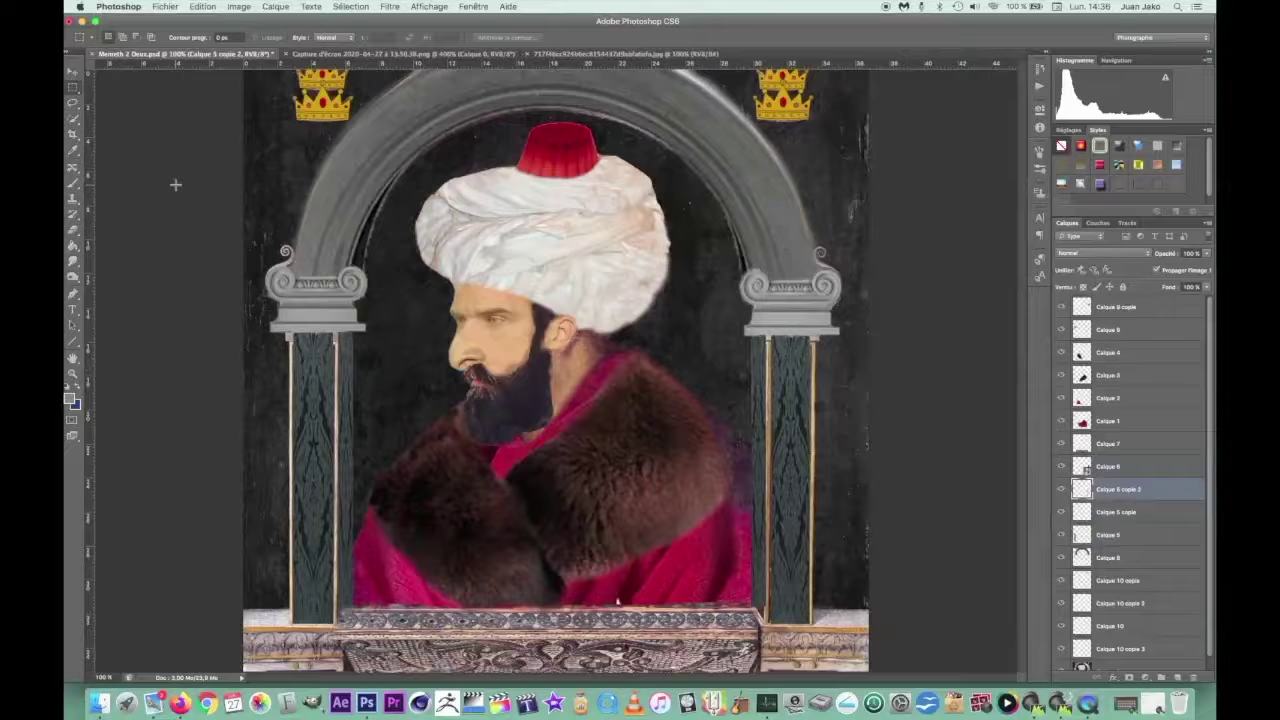
# Step: Retouch the fur collar's edge with the Clone Stamp, and save the document as a new final PSD with all layers merged
pyautogui.click(520, 432)
pyautogui.press('s')
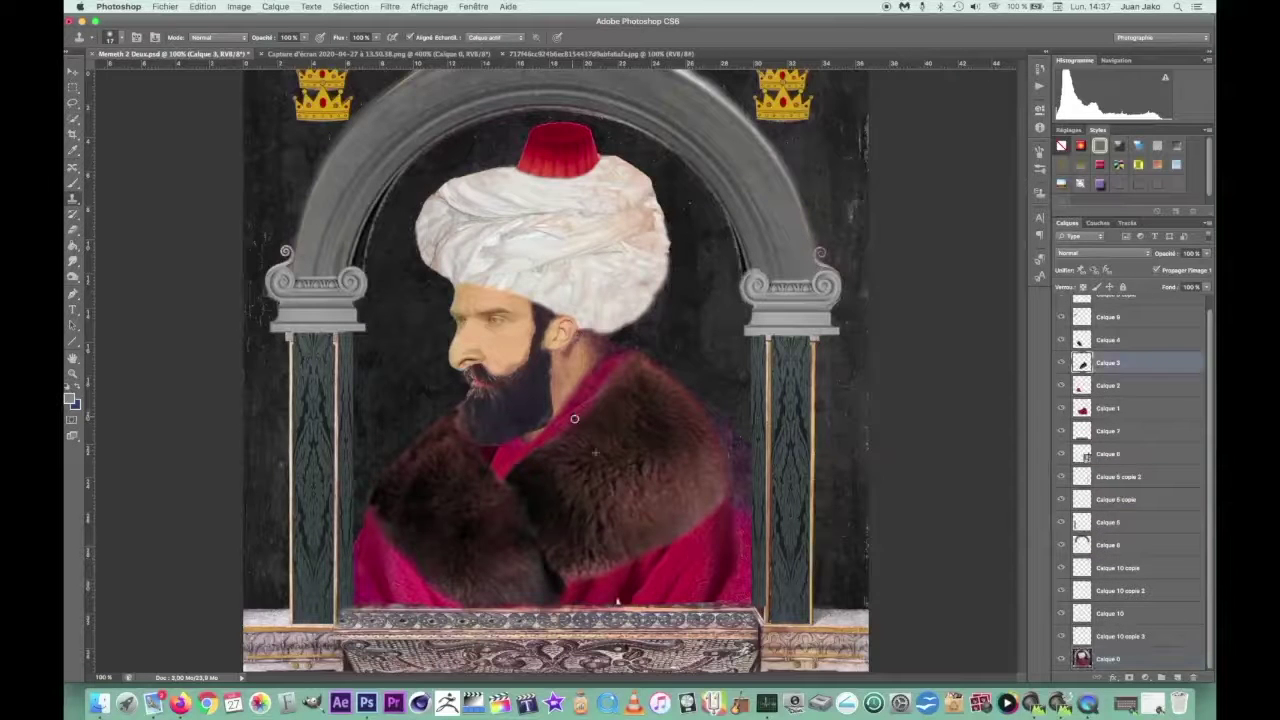
pyautogui.press('shift+super+s')
pyautogui.press('Return')
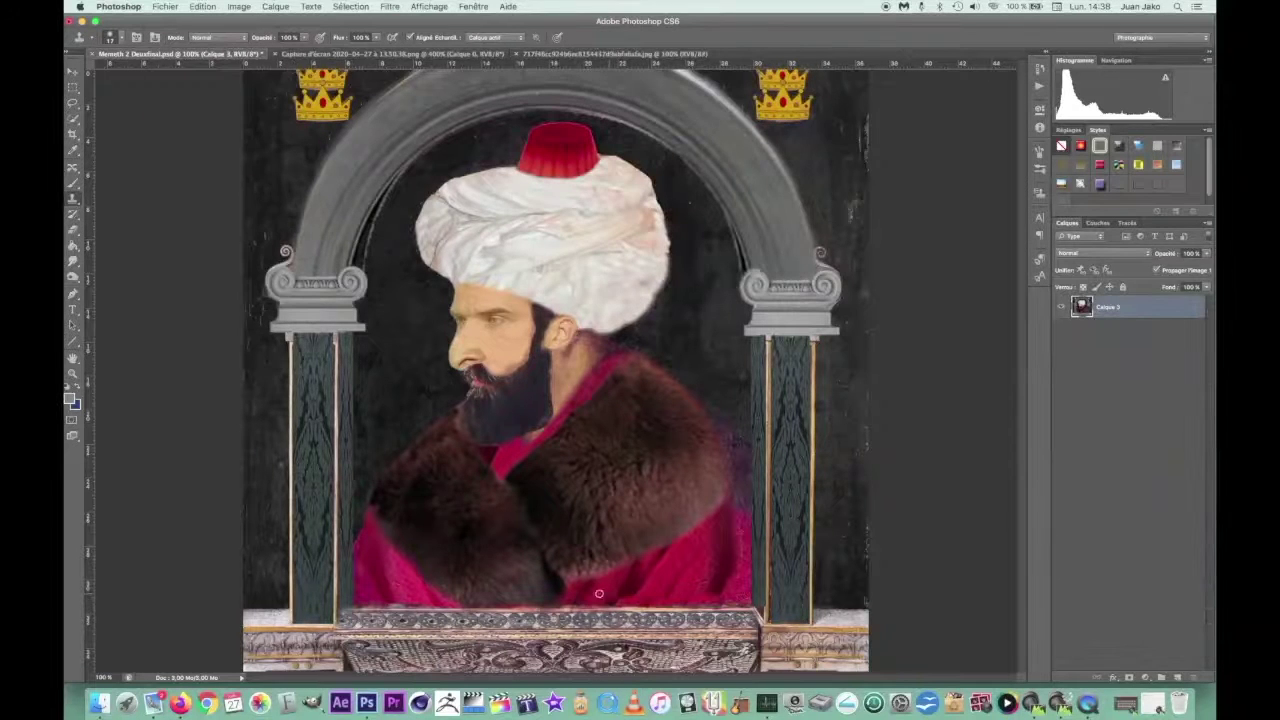
# Step: Cover the ledge ends beneath both columns with copies of the parapet's ornamental strip and merge the layers
pyautogui.press('super+shift+alt+n')
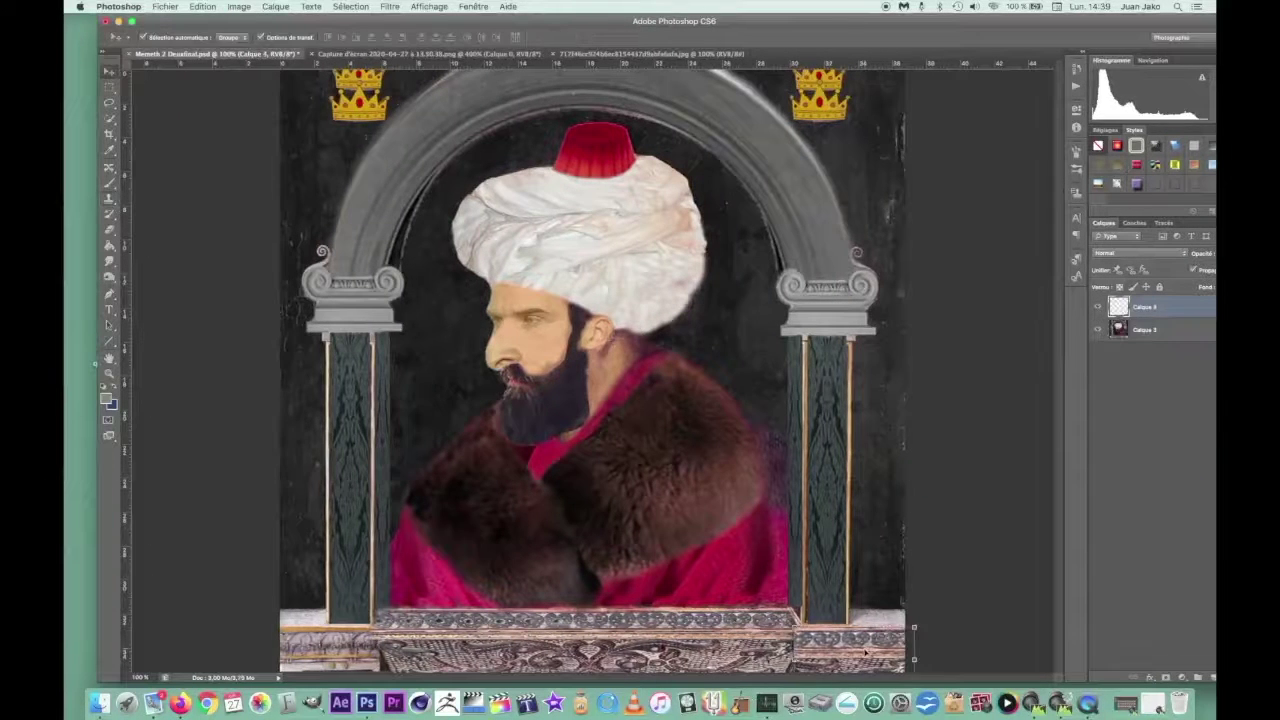
pyautogui.press('v')
pyautogui.moveTo(800, 645); pyautogui.dragTo(322, 622)
pyautogui.press('shift+super+e')
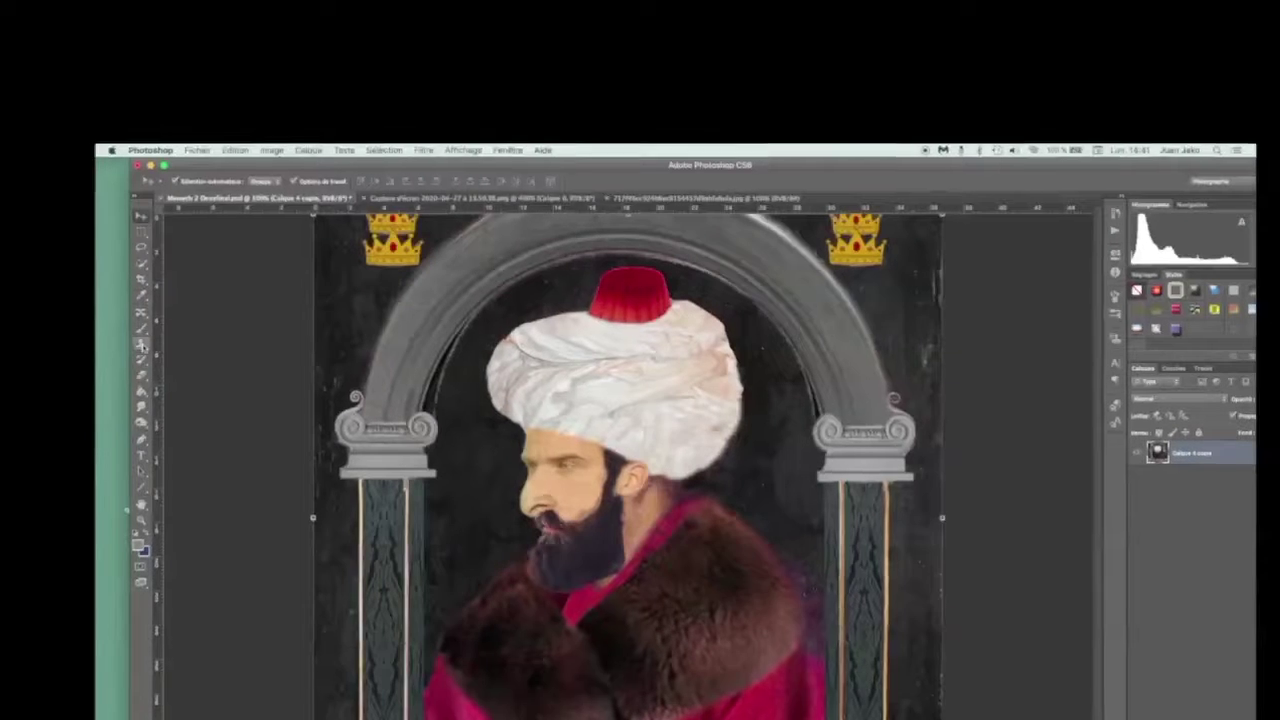